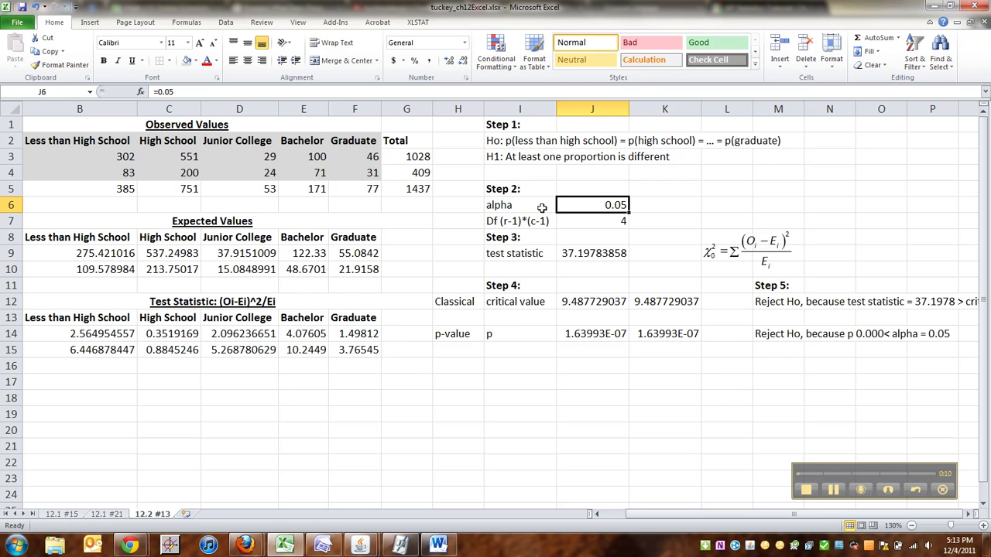
# Step: Review the alpha and degrees-of-freedom entries listed under Step 2
pyautogui.press('Left')
pyautogui.press('Right')
pyautogui.press('Down')
pyautogui.press('Left')
pyautogui.press('Right')
pyautogui.press('Left')
pyautogui.press('Right')
pyautogui.press('Left')
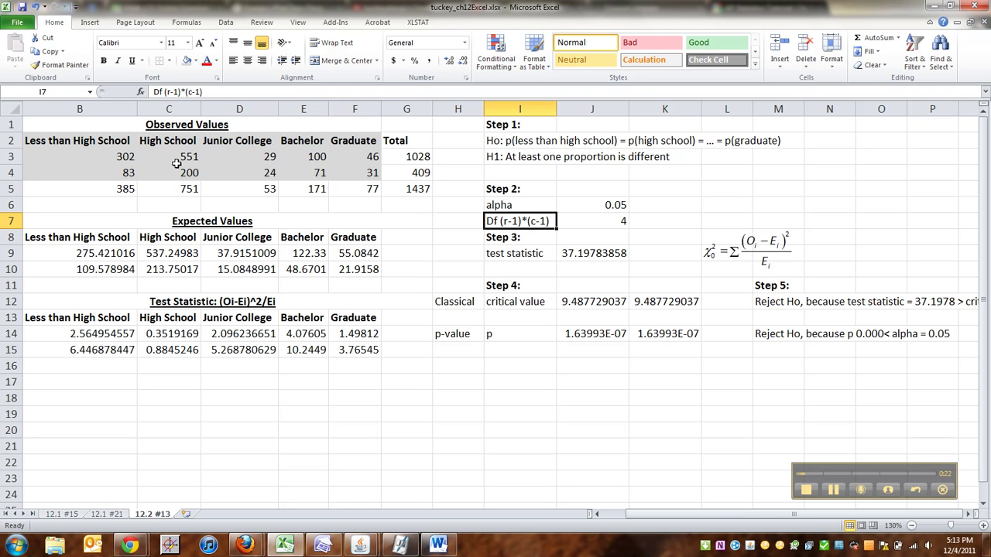
# Step: Check the degrees-of-freedom formula in J7 against the Yes/No rows and education-level columns of the observed values table
pyautogui.click(613, 515)
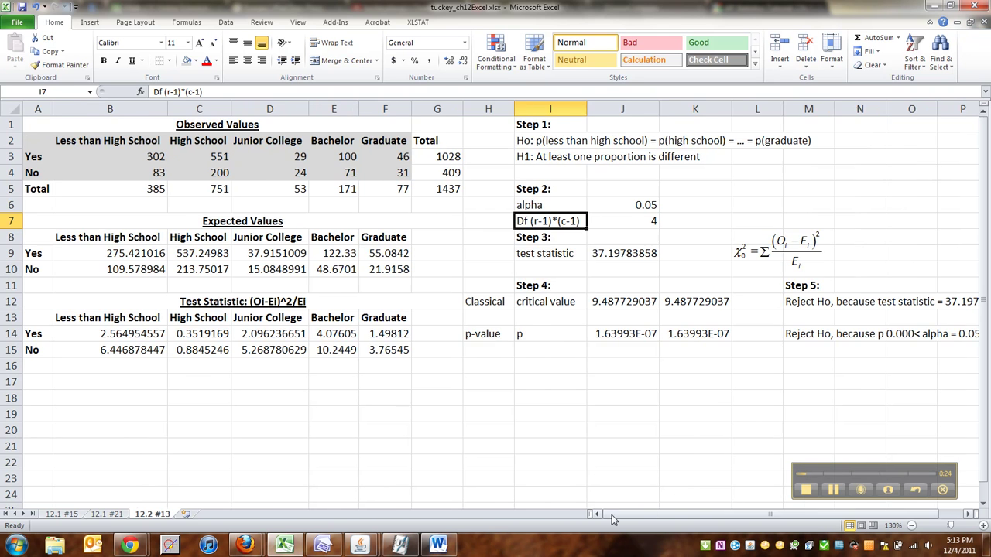
pyautogui.moveTo(33, 162); pyautogui.dragTo(33, 173)
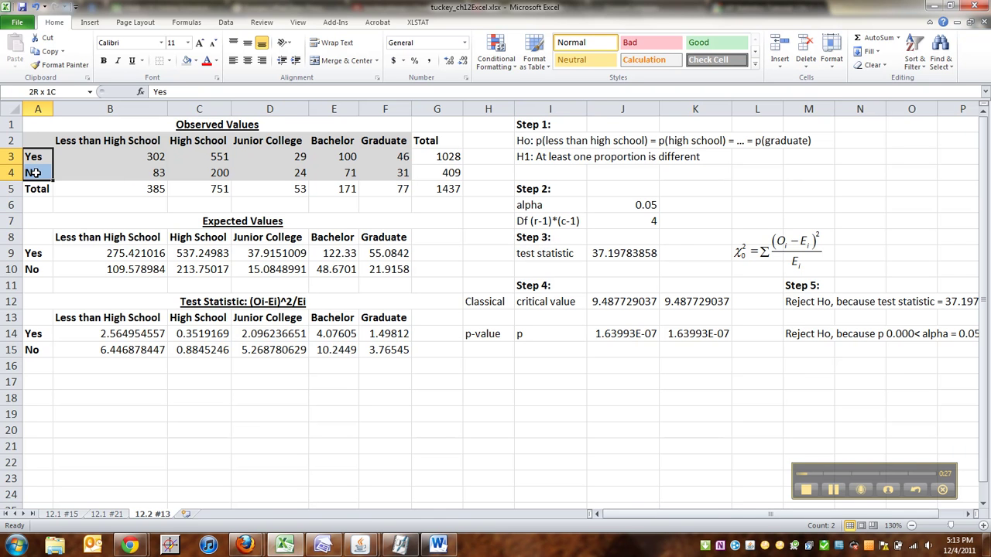
pyautogui.click(644, 220)
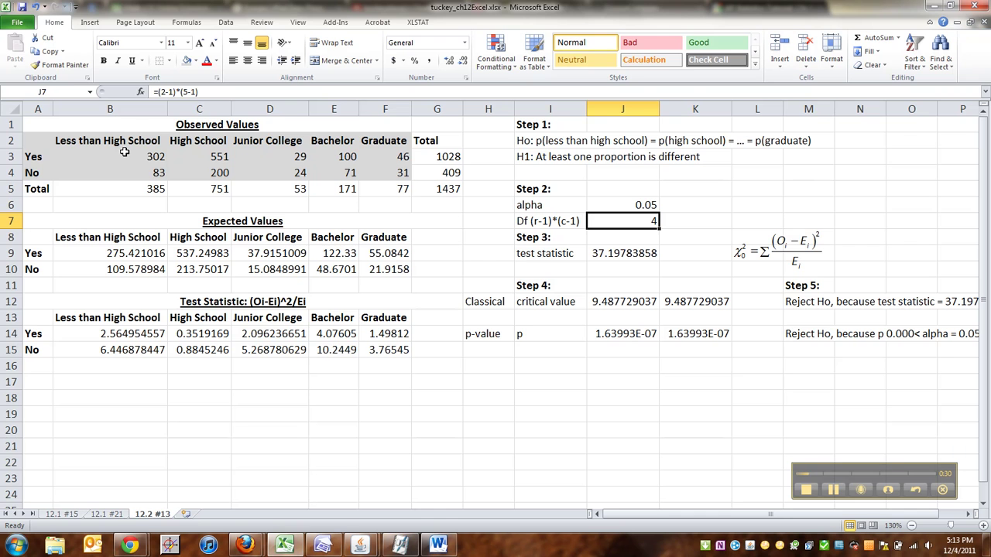
pyautogui.moveTo(122, 143); pyautogui.dragTo(396, 146)
pyautogui.click(650, 222)
pyautogui.click(263, 90)
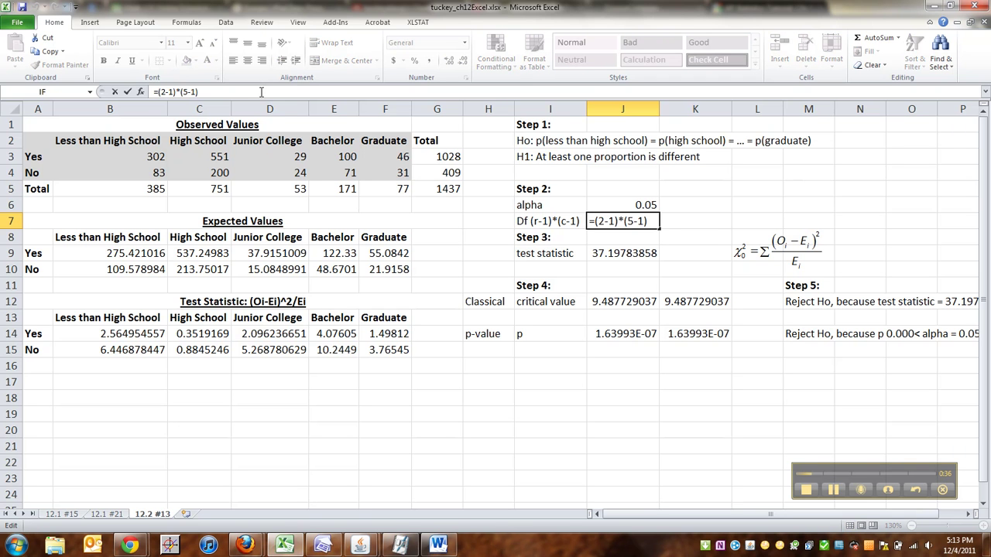
pyautogui.press('Return')
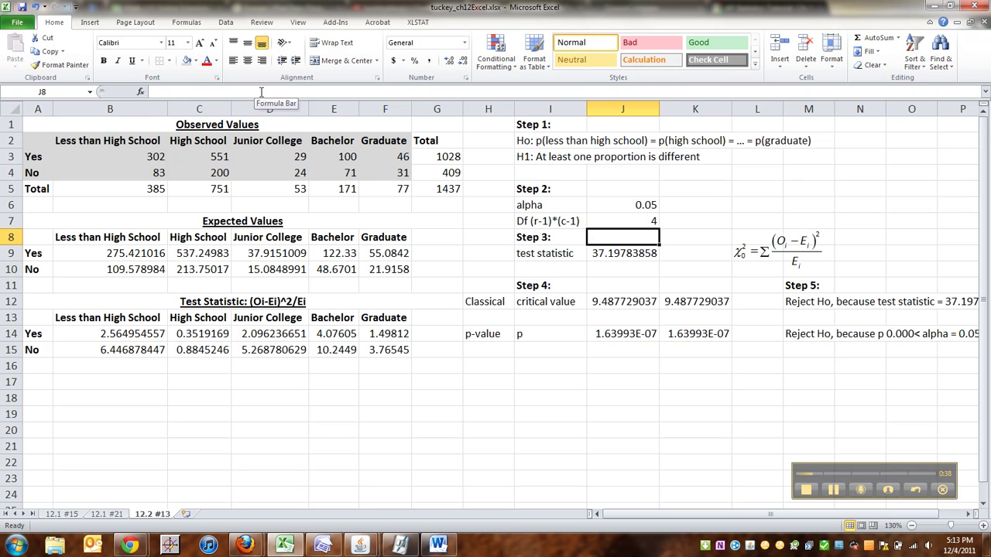
# Step: Inspect the test statistic formulas in J9 and B14, and shift the chi-square equation object slightly up toward the test statistic
pyautogui.press('Left')
pyautogui.press('Down')
pyautogui.press('Right')
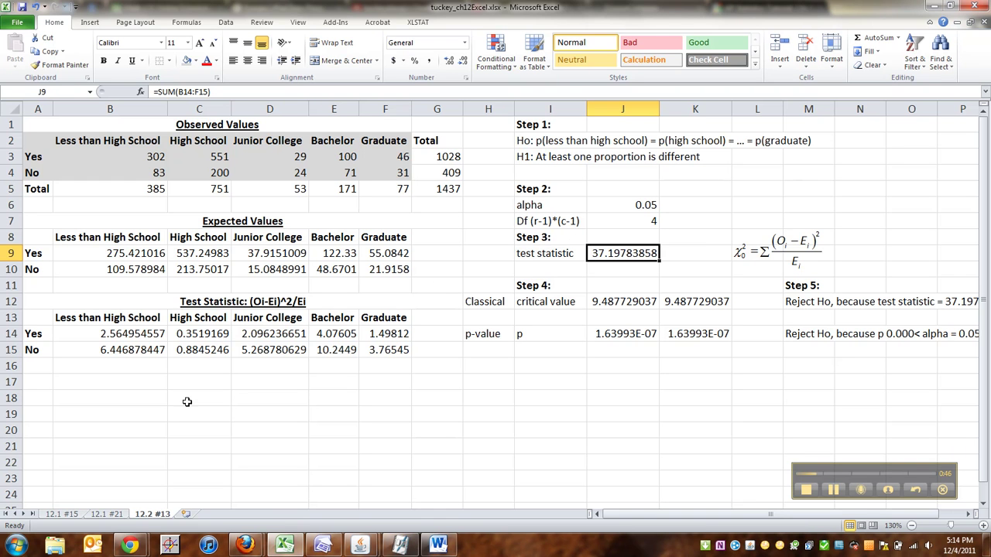
pyautogui.click(133, 329)
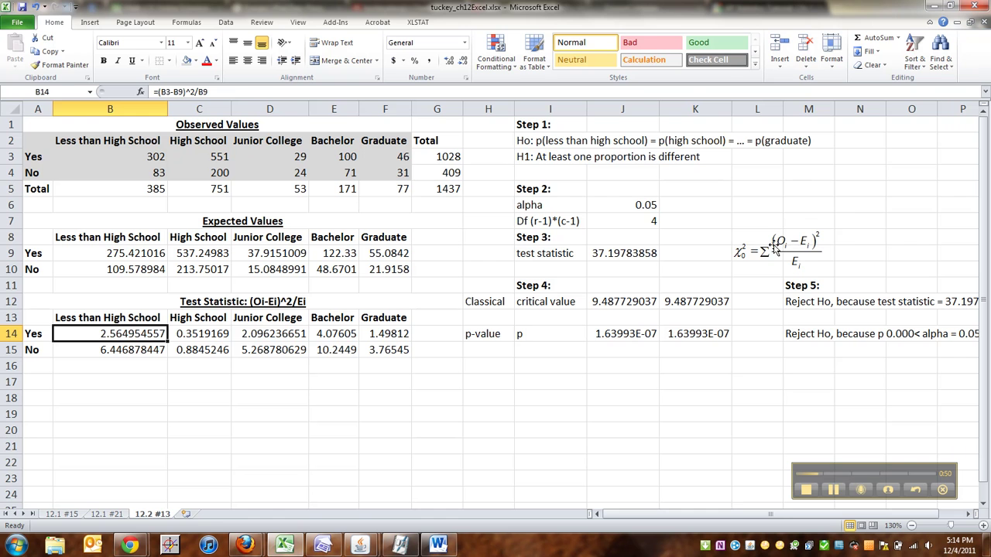
pyautogui.click(746, 248)
pyautogui.moveTo(746, 248); pyautogui.dragTo(733, 241)
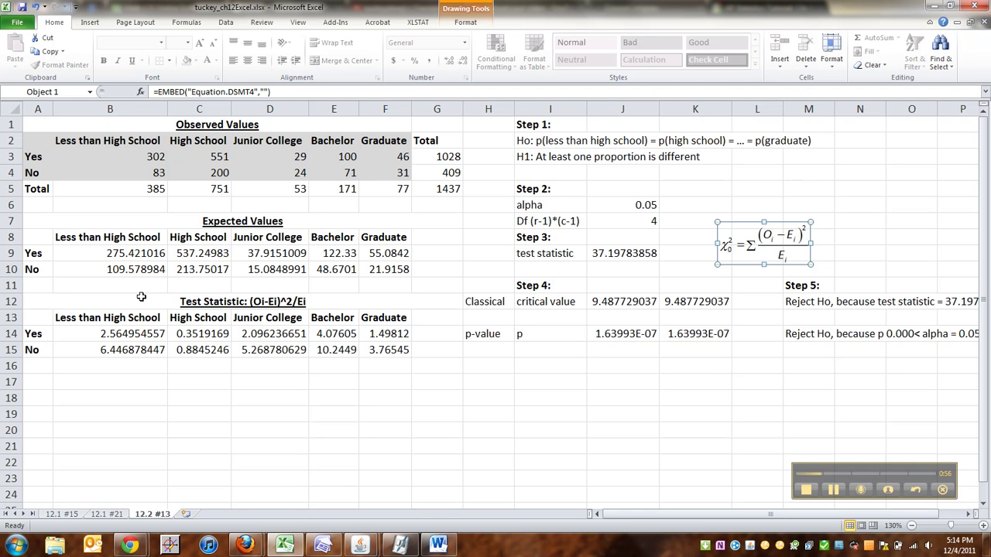
# Step: Check the cell references of the formula in B14 and fill it across the test statistic table through F15
pyautogui.click(118, 331)
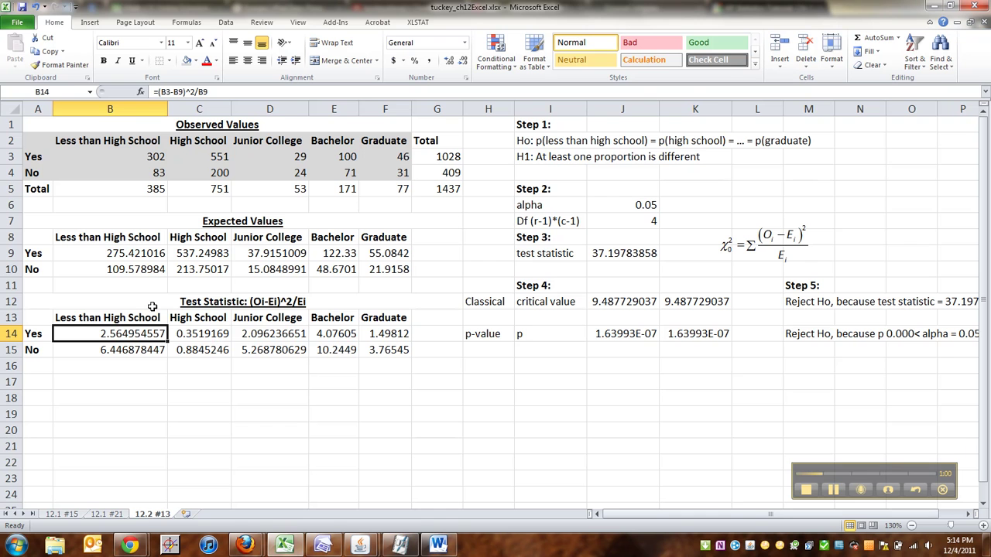
pyautogui.click(186, 91)
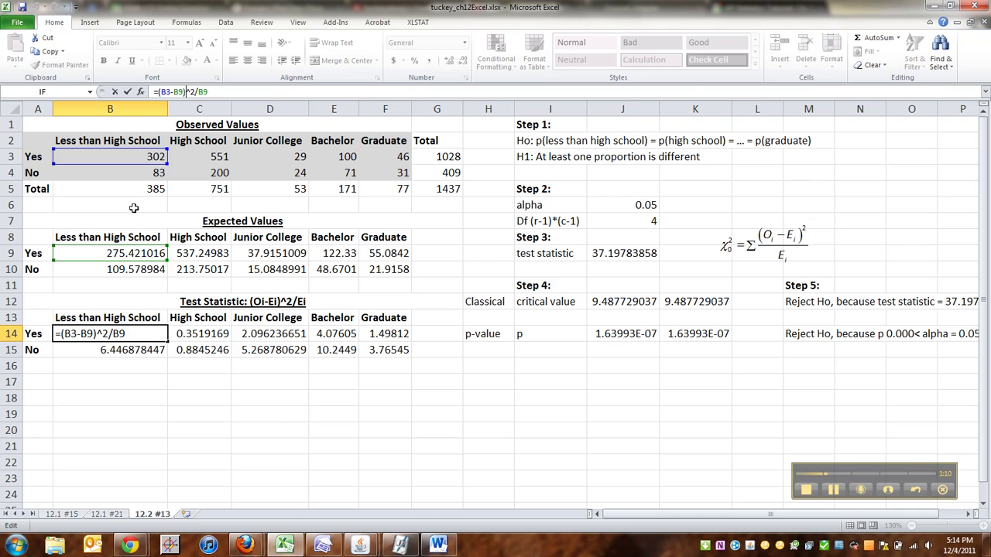
pyautogui.press('Return')
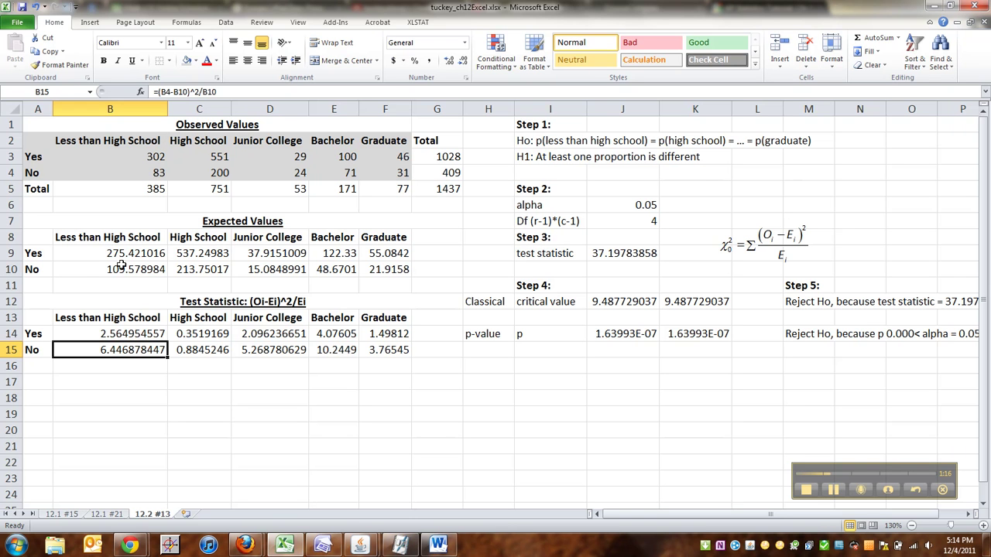
pyautogui.click(110, 331)
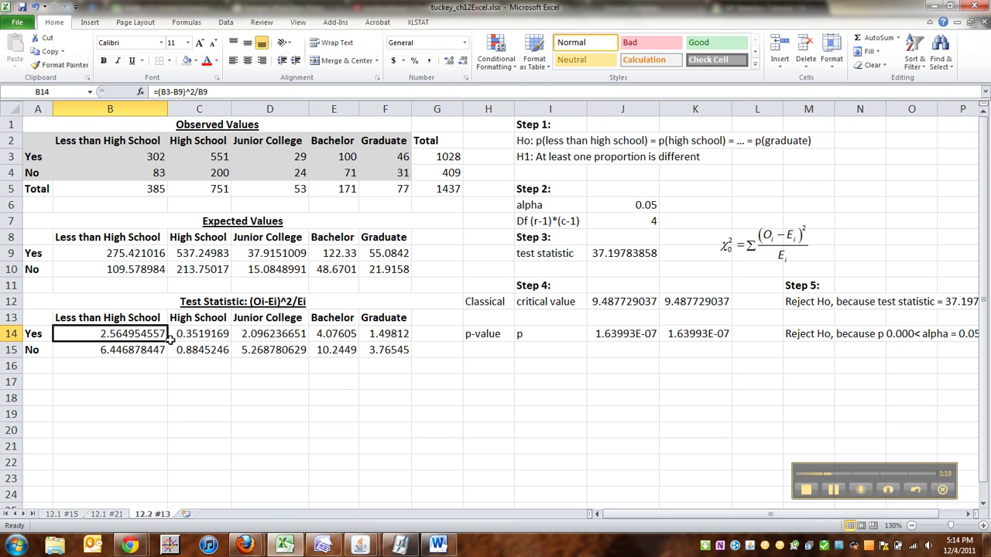
pyautogui.moveTo(168, 341); pyautogui.dragTo(414, 353)
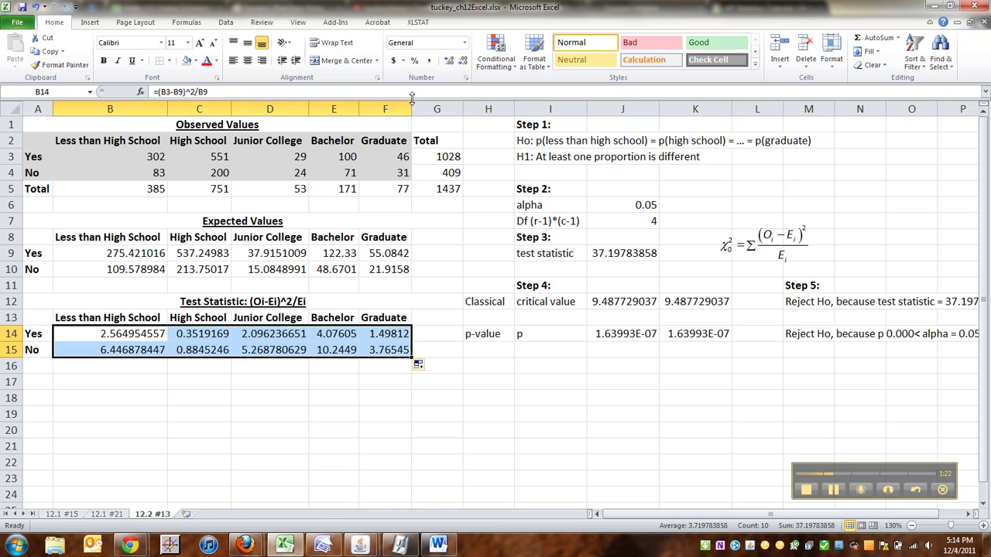
# Step: Autofit the widths of columns B through F, and select the Graduate Yes cell in the test statistic table
pyautogui.moveTo(393, 106); pyautogui.dragTo(92, 91)
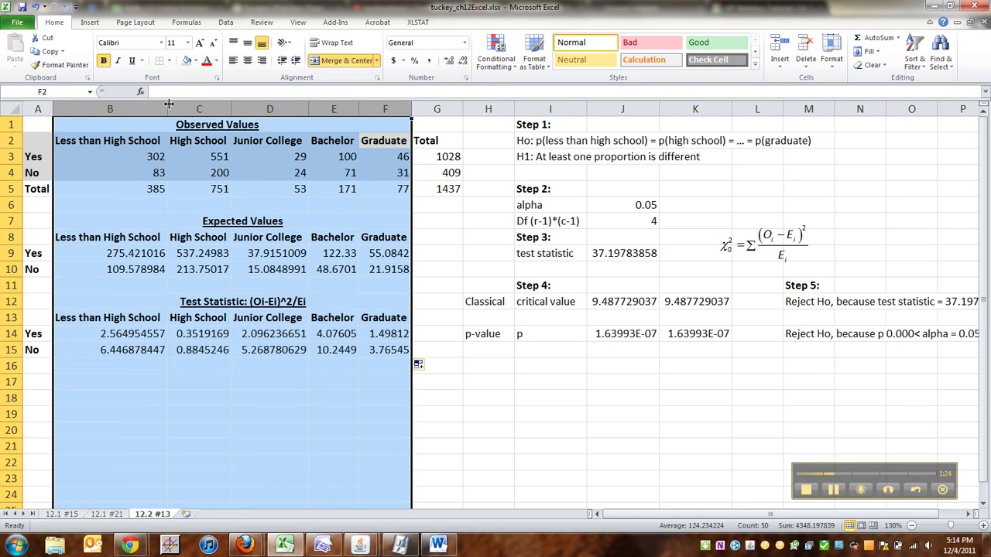
pyautogui.doubleClick(167, 109)
pyautogui.click(219, 254)
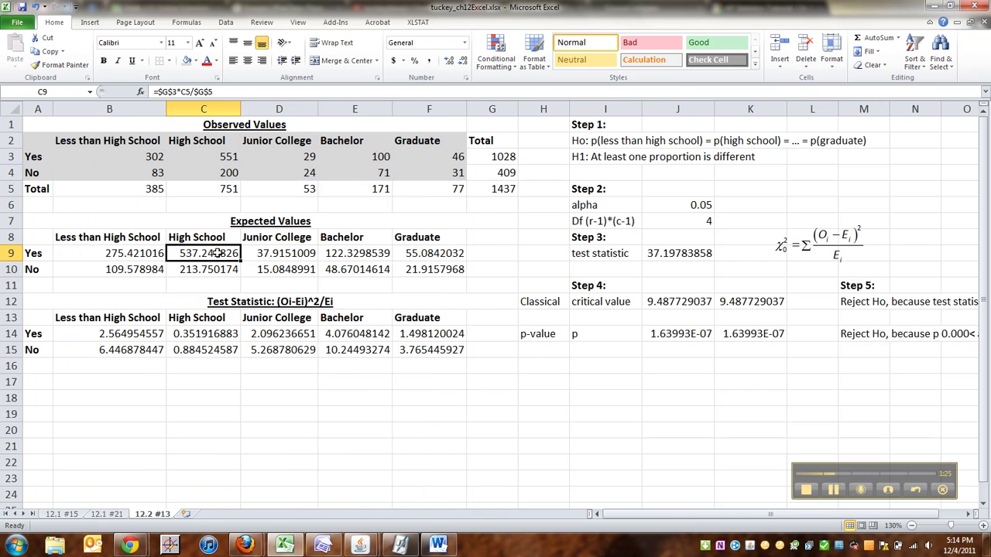
pyautogui.click(434, 332)
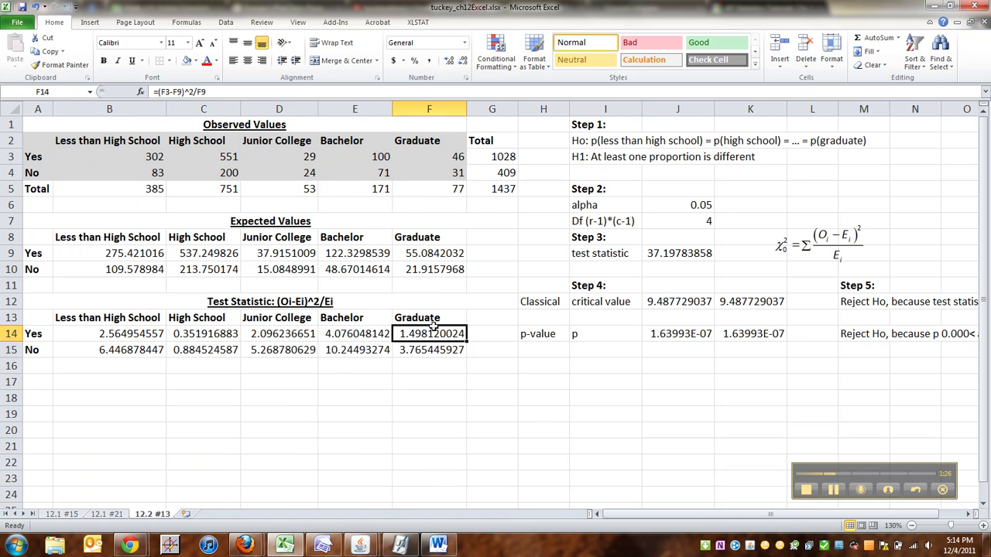
# Step: Re-enter the range in the J9 test statistic formula so that it reads =SUM(B14:F15)
pyautogui.click(667, 252)
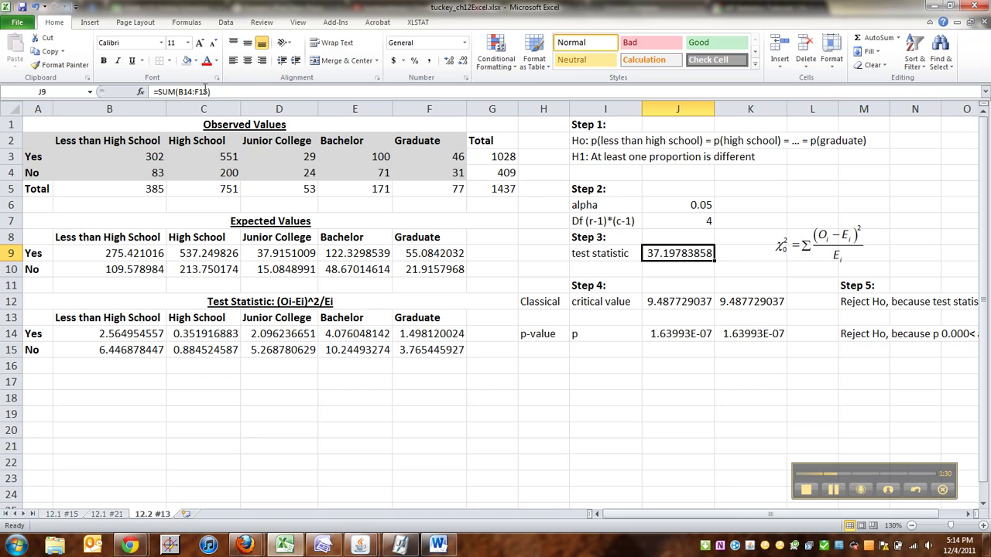
pyautogui.click(207, 91)
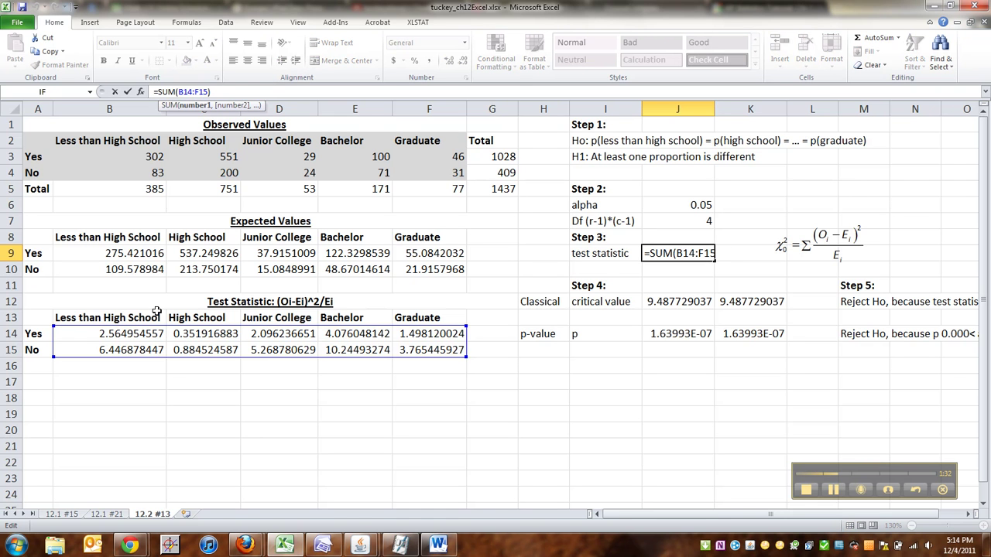
pyautogui.moveTo(209, 91); pyautogui.dragTo(189, 92)
pyautogui.press('BackSpace')
pyautogui.press('BackSpace')
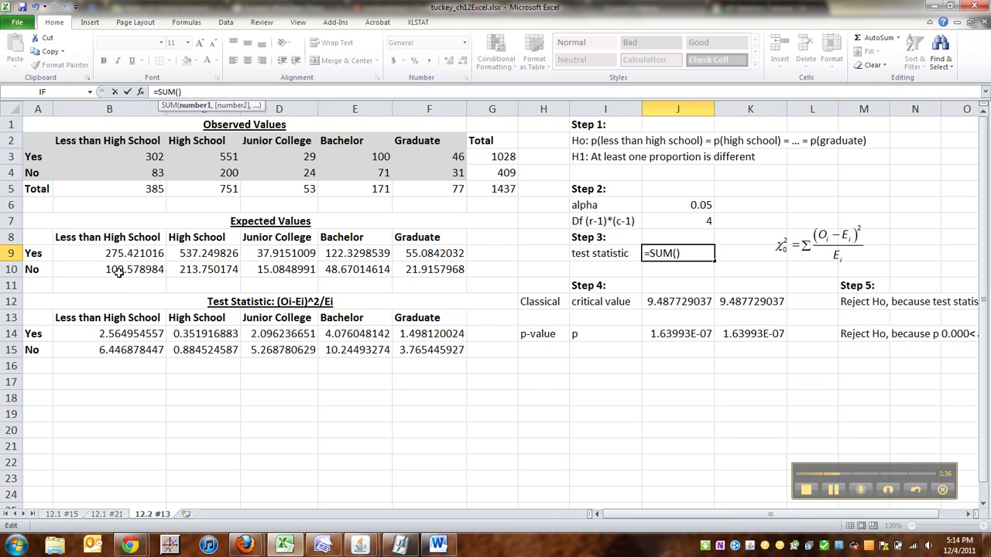
pyautogui.moveTo(112, 333); pyautogui.dragTo(430, 356)
pyautogui.press('Return')
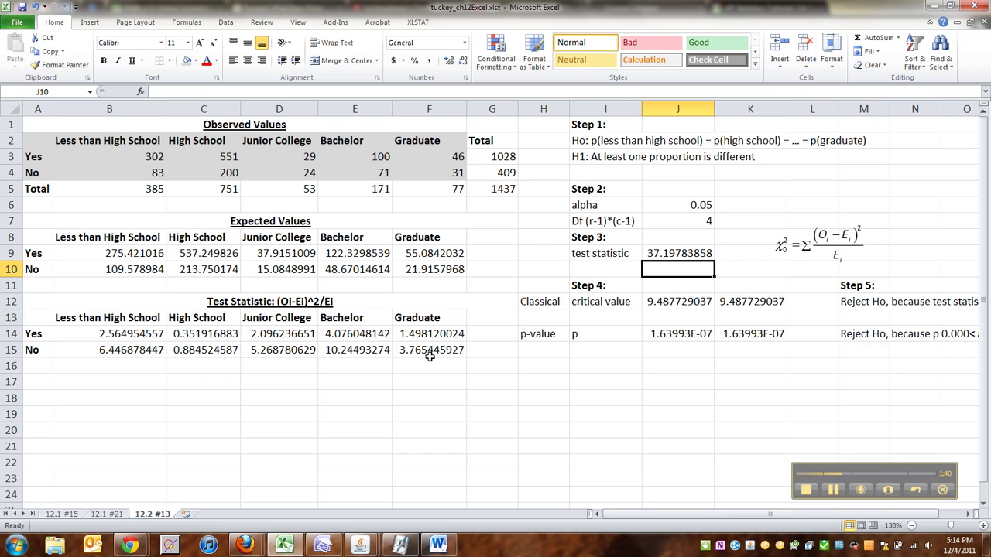
pyautogui.click(675, 249)
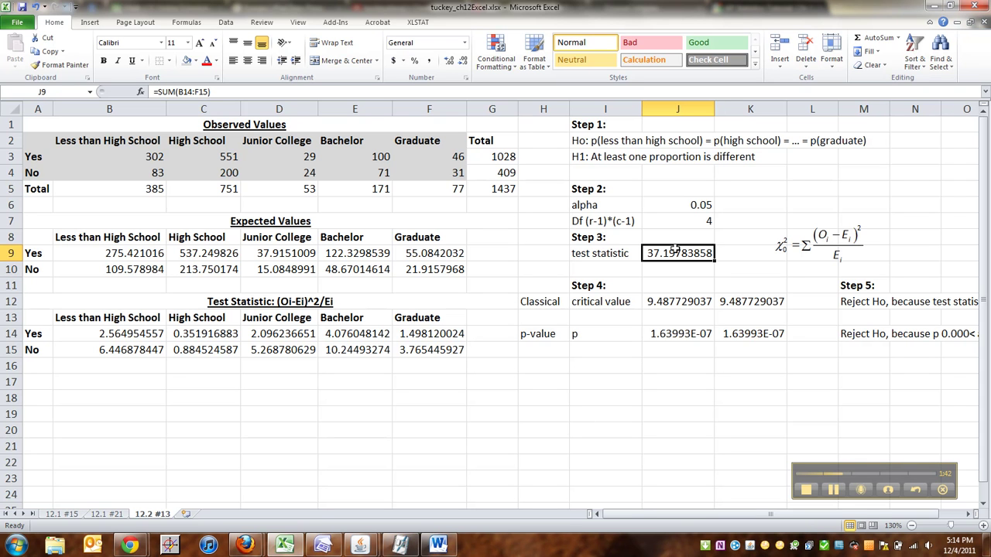
# Step: Make the Classical and p-value labels in H12 and H14 bold
pyautogui.click(573, 295)
pyautogui.press('Right')
pyautogui.press('Left')
pyautogui.press('Left')
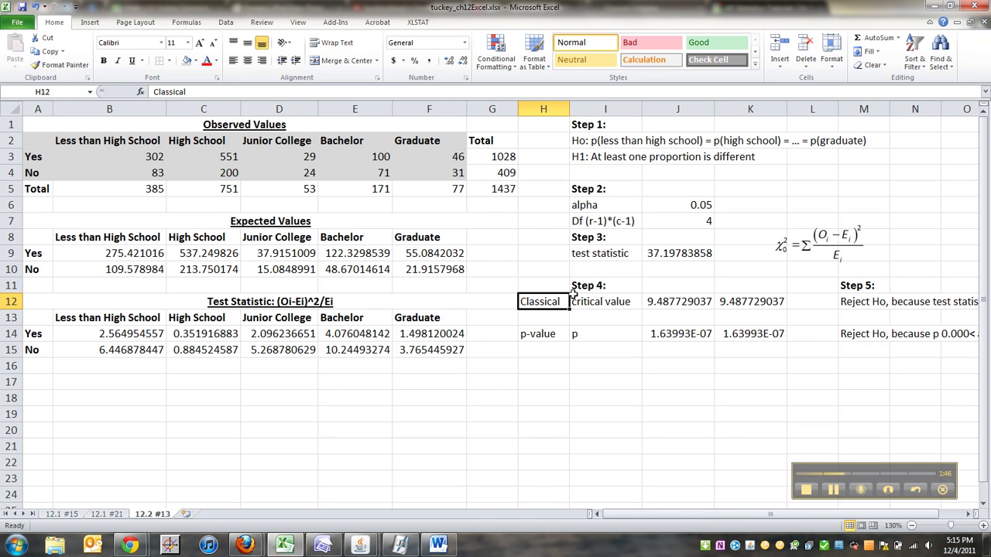
pyautogui.hotkey('ctrl', 'b')
pyautogui.press('Down')
pyautogui.press('Down')
pyautogui.hotkey('ctrl', 'b')
# Step: View the Step 5 conclusions beside the p-value row and return to the critical value label in I12
pyautogui.press('Right')
pyautogui.press('Right')
pyautogui.press('Right')
pyautogui.press('Right')
pyautogui.press('Right')
pyautogui.press('Right')
pyautogui.press('Right')
pyautogui.press('Right')
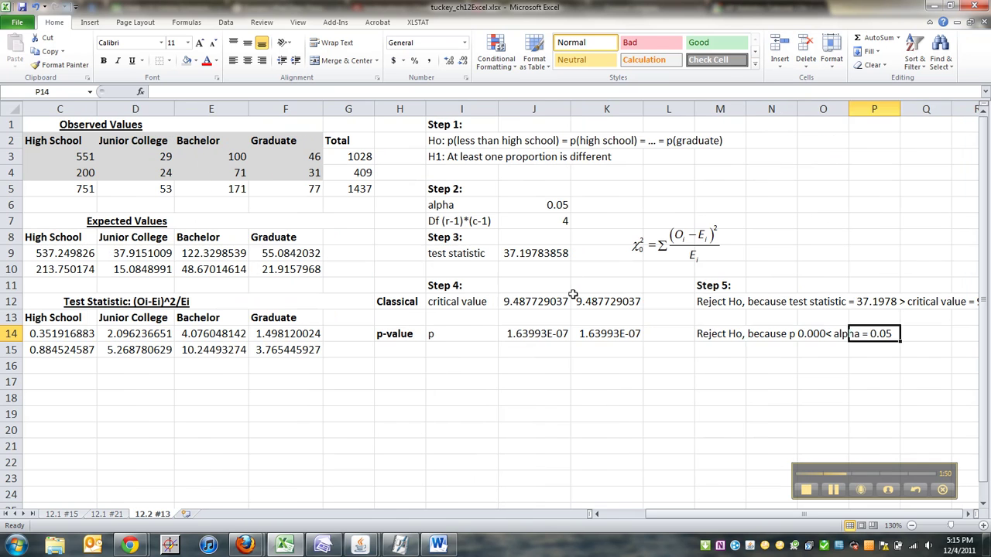
pyautogui.press('Left')
pyautogui.press('Left')
pyautogui.press('Left')
pyautogui.press('Left')
pyautogui.press('Left')
pyautogui.press('Left')
pyautogui.press('Left')
pyautogui.press('Up')
pyautogui.press('Up')
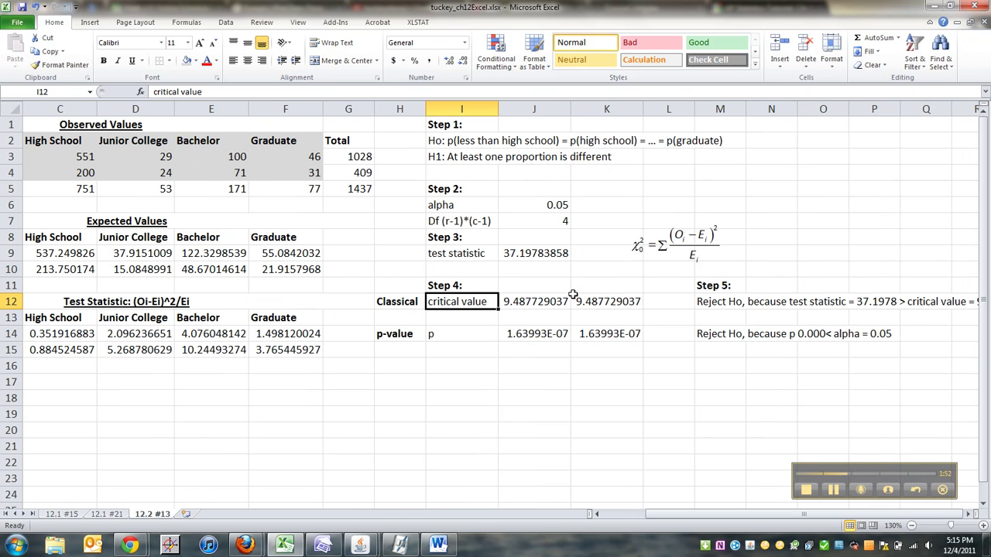
# Step: Examine the critical value formulas in J12 and K12 and the alpha and degrees-of-freedom cells they reference
pyautogui.click(555, 299)
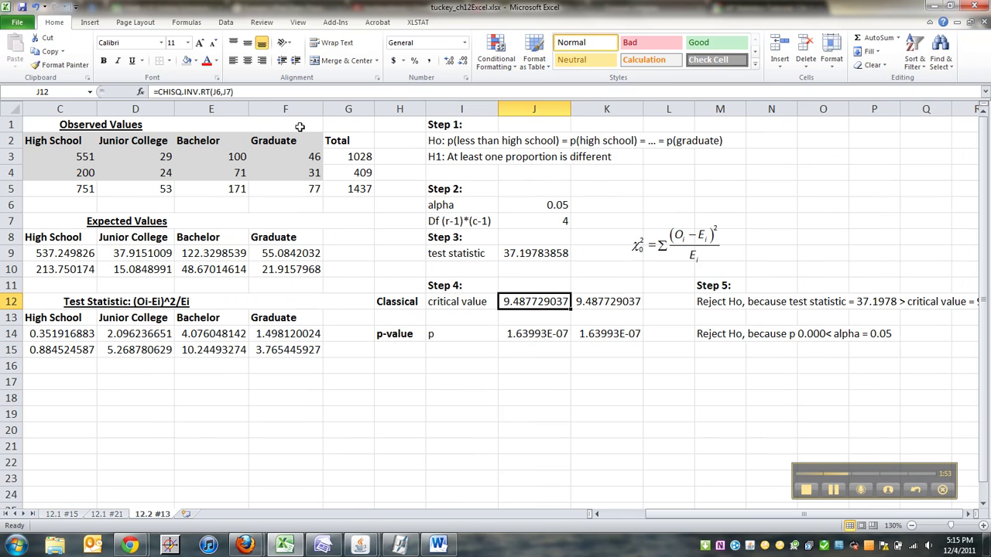
pyautogui.click(225, 91)
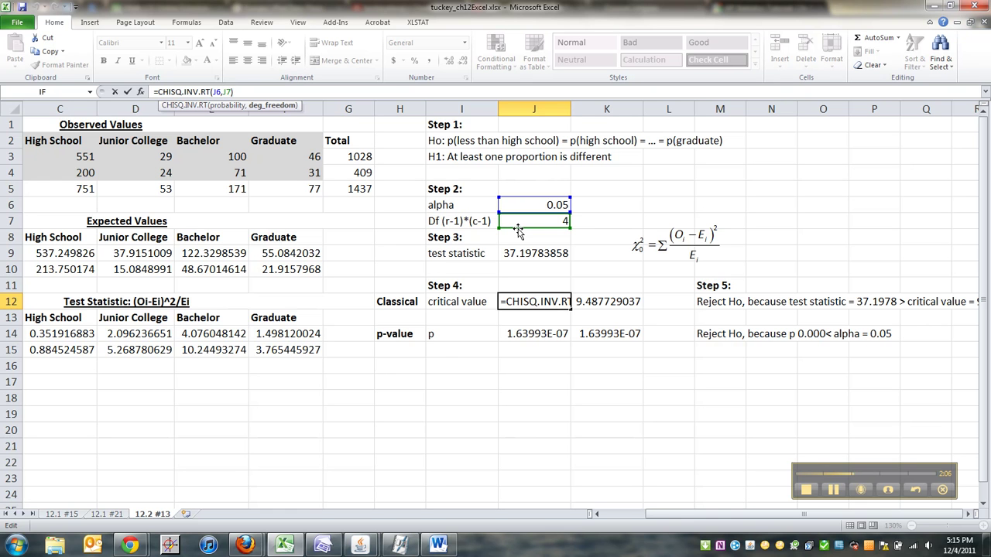
pyautogui.press('Return')
pyautogui.press('Right')
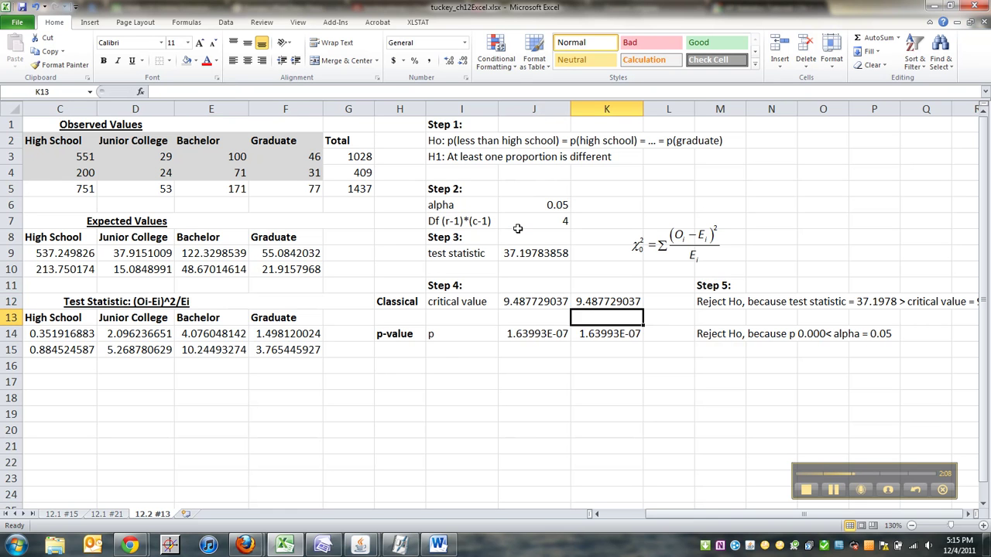
pyautogui.press('Up')
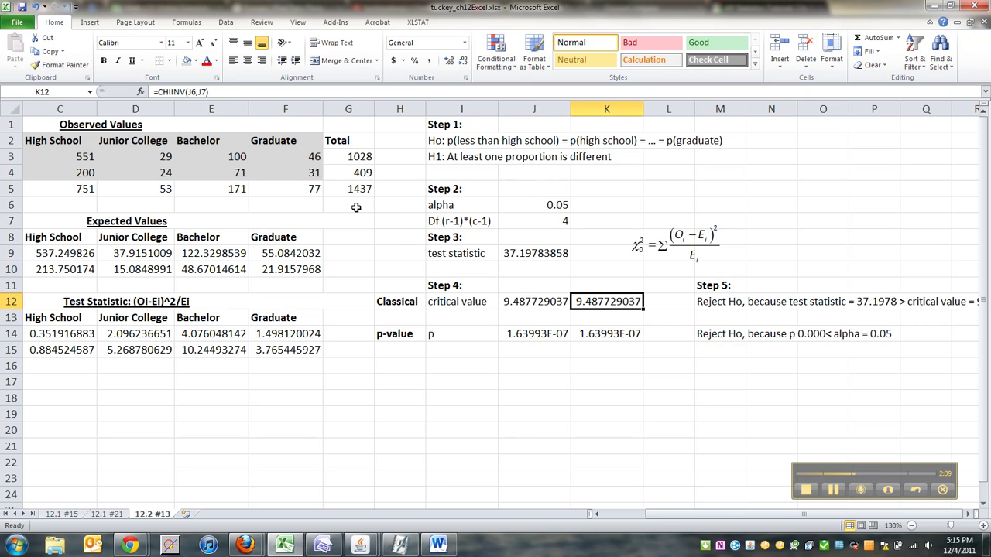
pyautogui.click(291, 93)
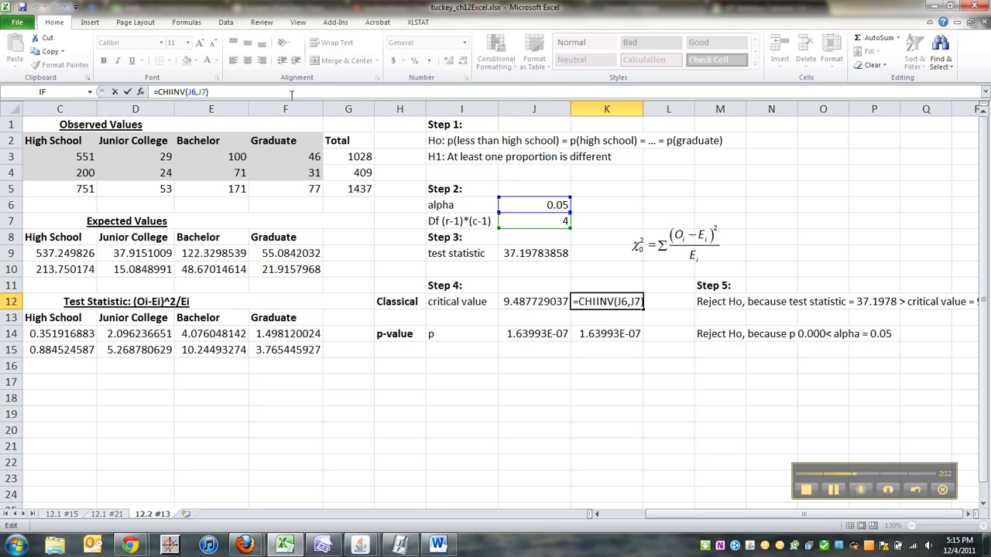
pyautogui.press('Return')
pyautogui.press('Left')
pyautogui.press('Up')
pyautogui.press('Right')
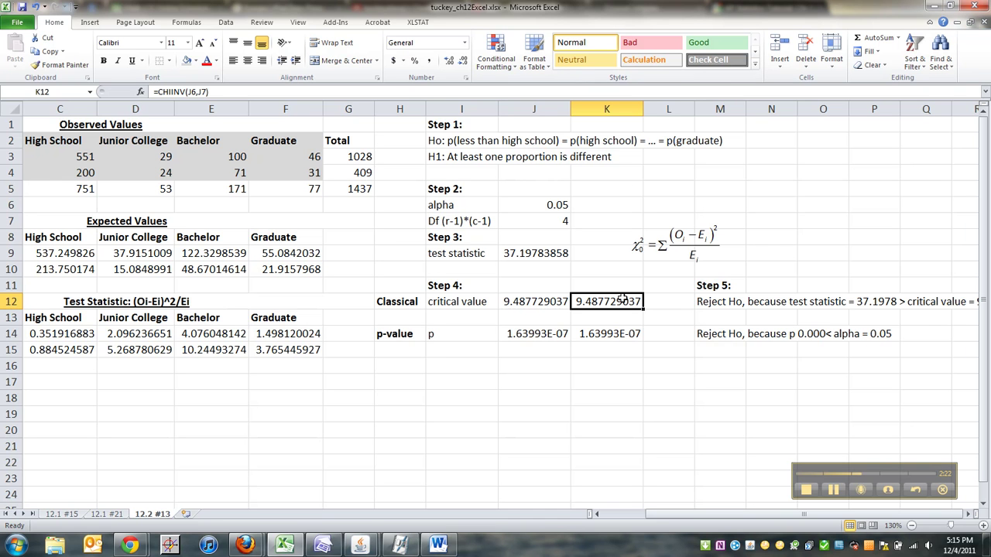
# Step: Examine the p-value formulas in J14 and K14 and the test statistic and degrees-of-freedom cells they reference
pyautogui.click(461, 338)
pyautogui.press('Right')
pyautogui.press('Right')
pyautogui.press('Left')
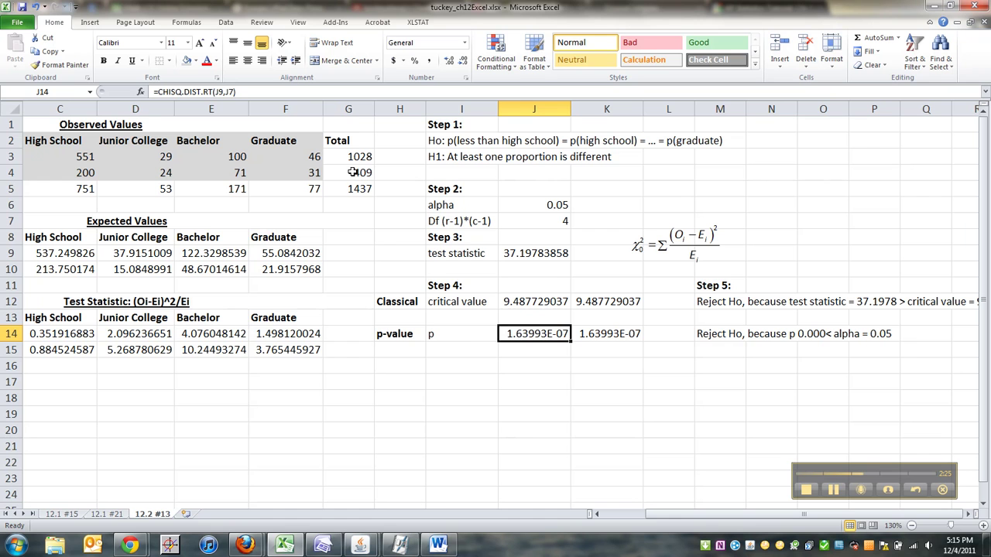
pyautogui.click(233, 92)
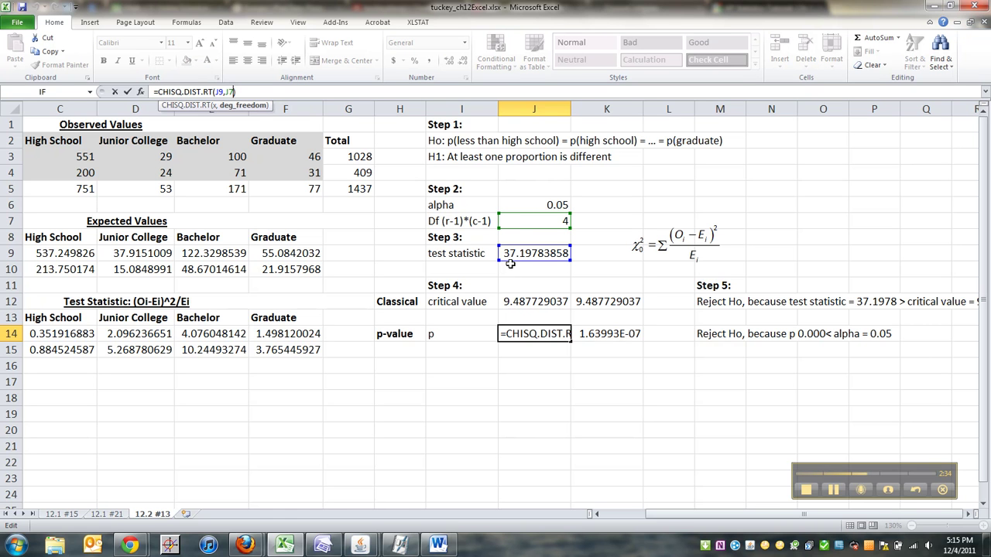
pyautogui.press('Return')
pyautogui.press('Right')
pyautogui.press('Up')
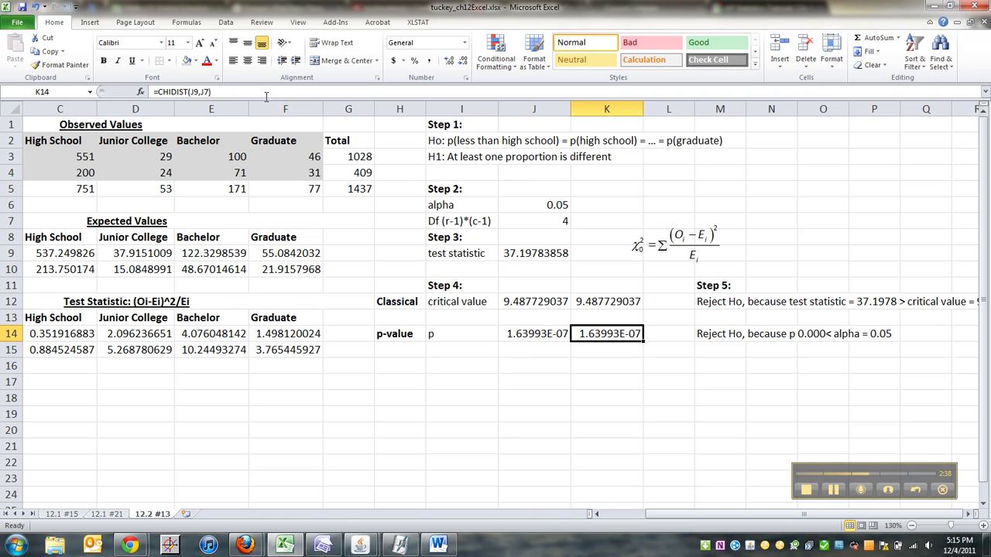
pyautogui.click(265, 96)
pyautogui.press('Return')
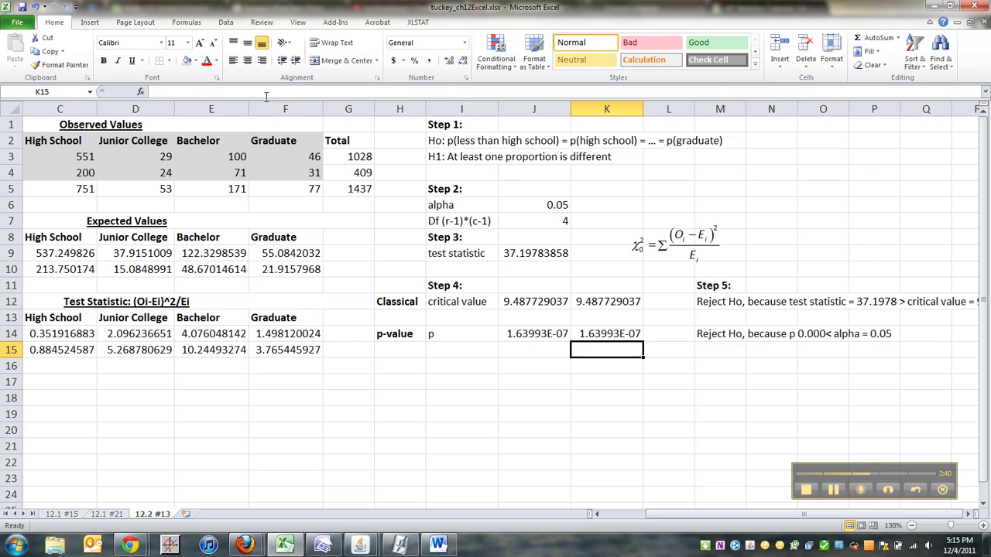
# Step: Examine the Step 5 conclusions for the p-value and classical methods, ending on the classical conclusion in M12
pyautogui.press('Up')
pyautogui.press('Right')
pyautogui.press('Right')
pyautogui.press('Right')
pyautogui.press('Right')
pyautogui.press('Right')
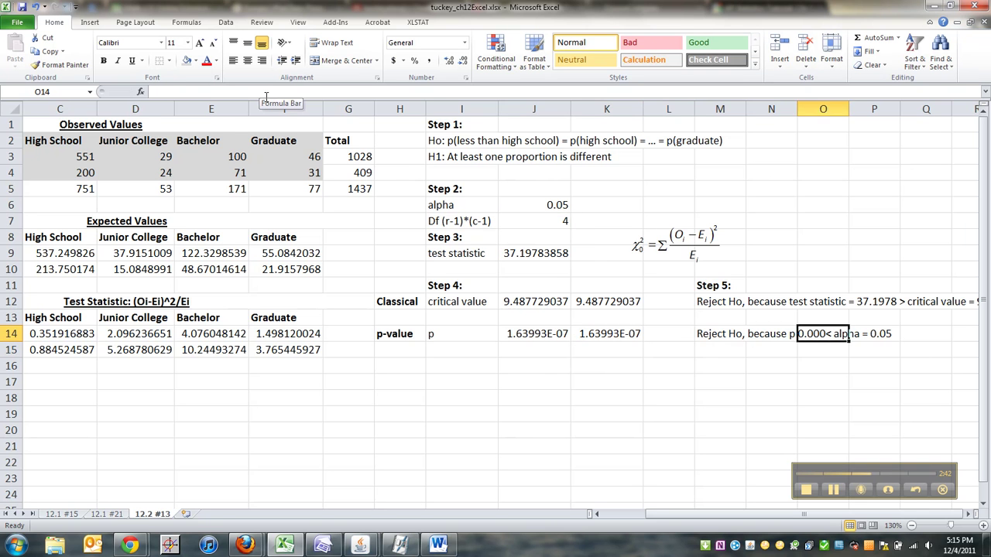
pyautogui.press('Right')
pyautogui.press('Right')
pyautogui.press('Right')
pyautogui.press('Left')
pyautogui.press('Left')
pyautogui.press('Left')
pyautogui.press('Left')
pyautogui.press('Left')
pyautogui.press('Left')
pyautogui.press('Up')
pyautogui.press('Up')
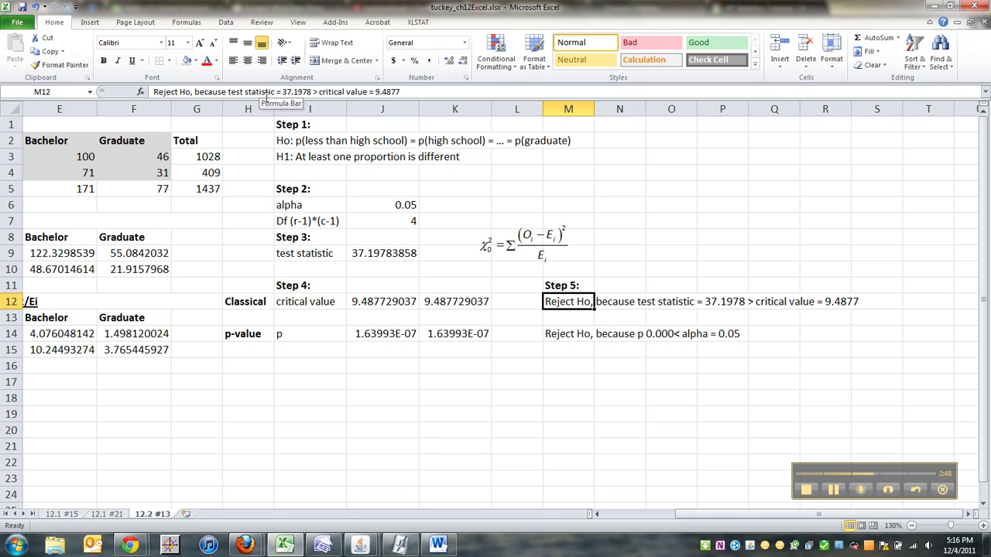
# Step: Compare the test statistic in J9 with the critical value in J12 and view the p-value conclusion in M14
pyautogui.click(380, 255)
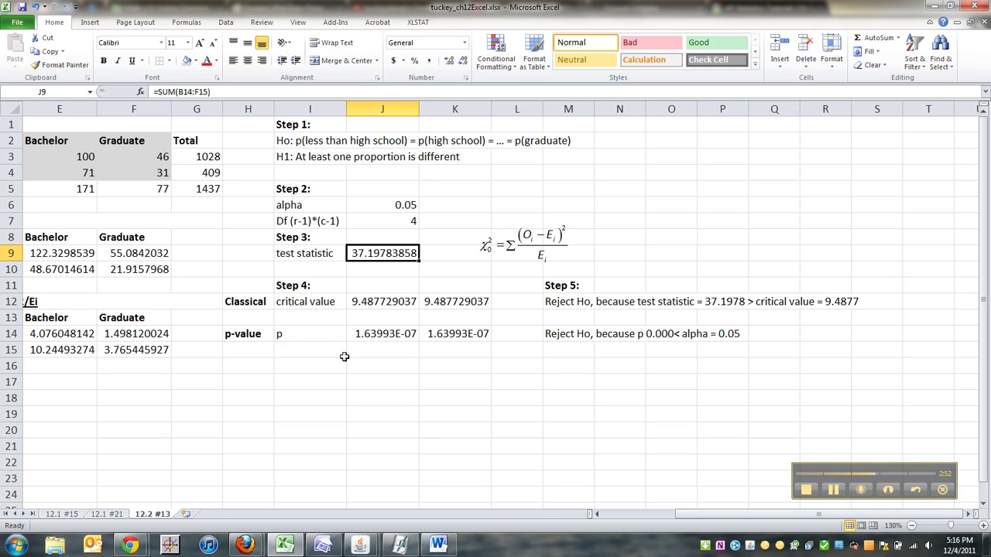
pyautogui.click(417, 304)
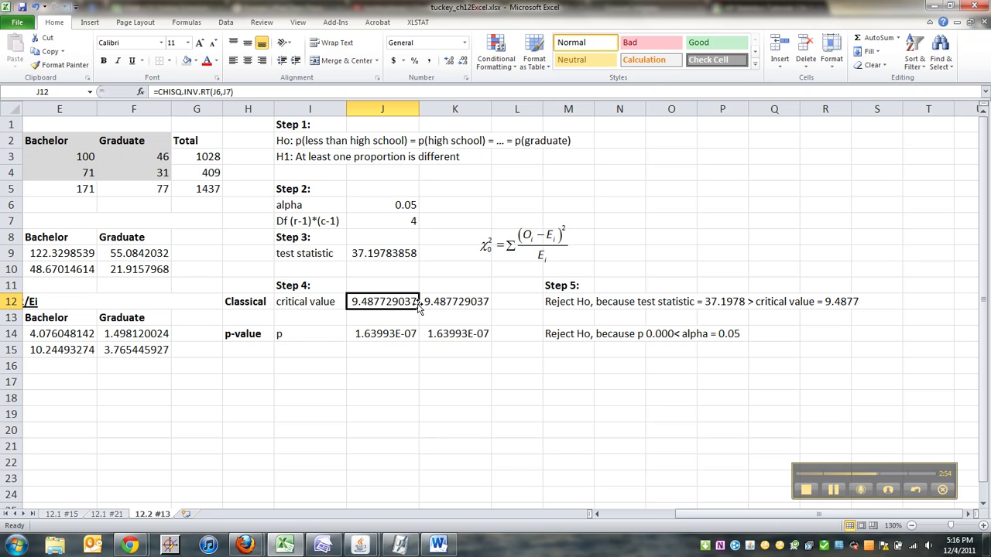
pyautogui.click(572, 336)
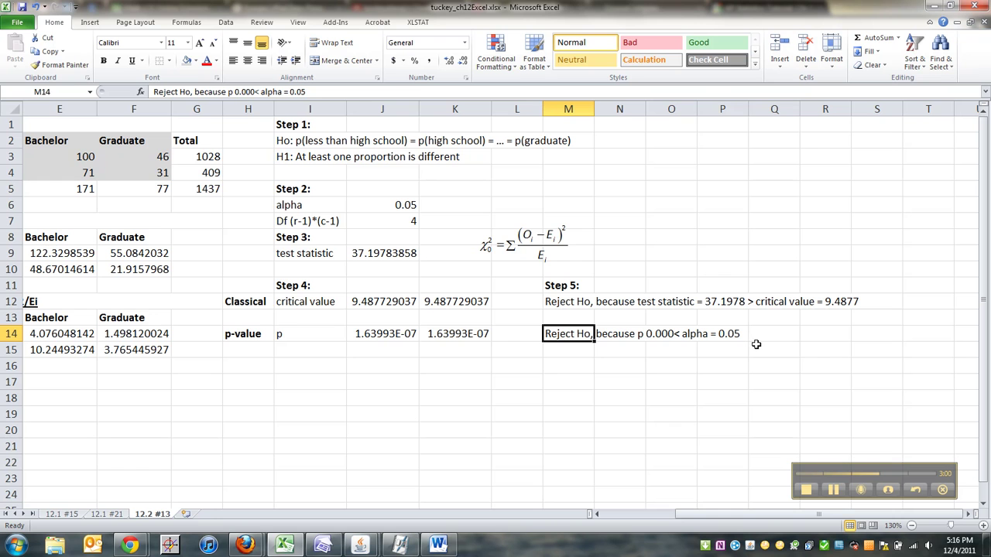
# Step: Try to enter a bold "Step 6" heading in cell I16 below the p-value row
pyautogui.press('Left')
pyautogui.press('Left')
pyautogui.press('Left')
pyautogui.press('Left')
pyautogui.press('Left')
pyautogui.press('Down')
pyautogui.press('Right')
pyautogui.press('Right')
pyautogui.press('Down')
pyautogui.press('Left')
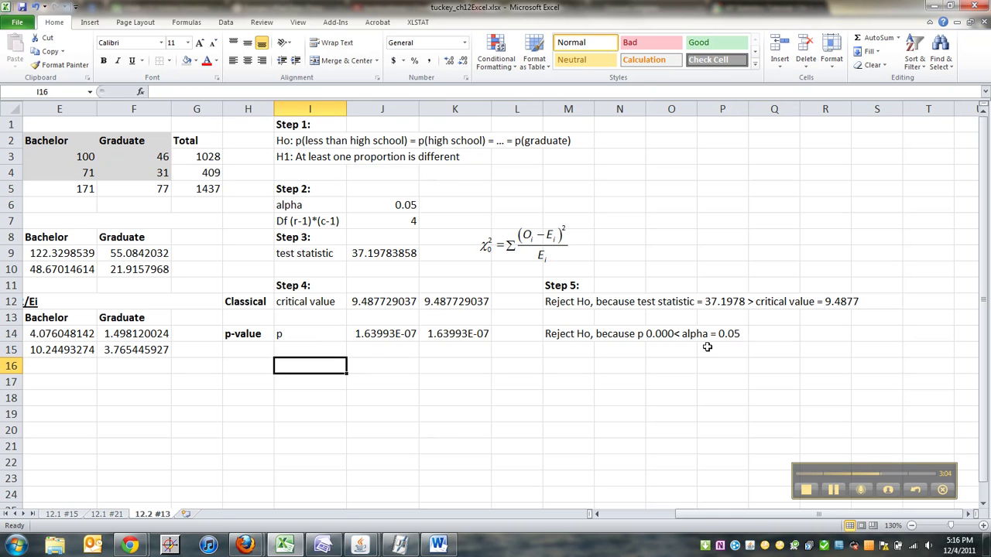
pyautogui.hotkey('ctrl', 'b')
pyautogui.write('Step 6')
pyautogui.press('Return')
pyautogui.press('Up')
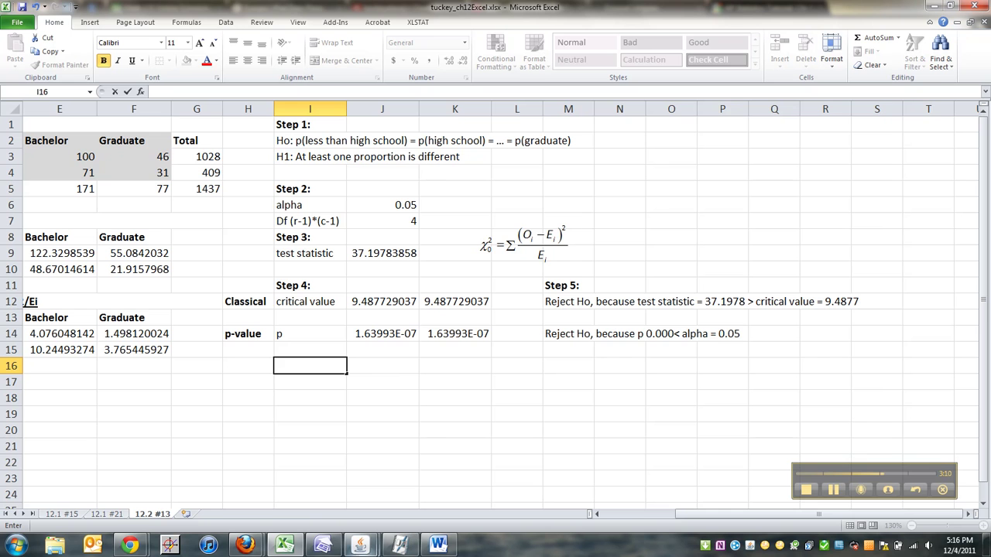
pyautogui.click(196, 440)
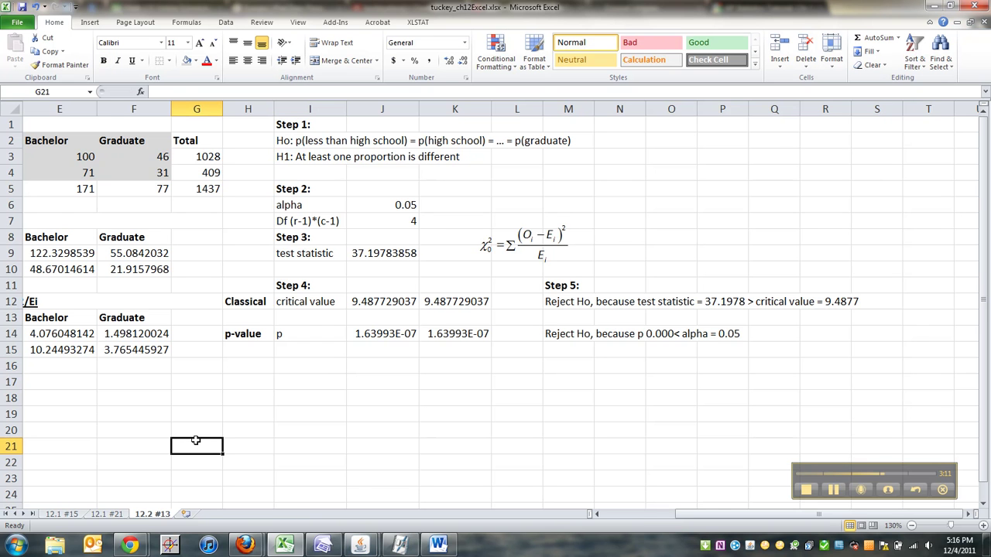
# Step: Copy the observed values table A2:F4, switch to StatCrunch and paste it starting at the var14 column
pyautogui.click(651, 515)
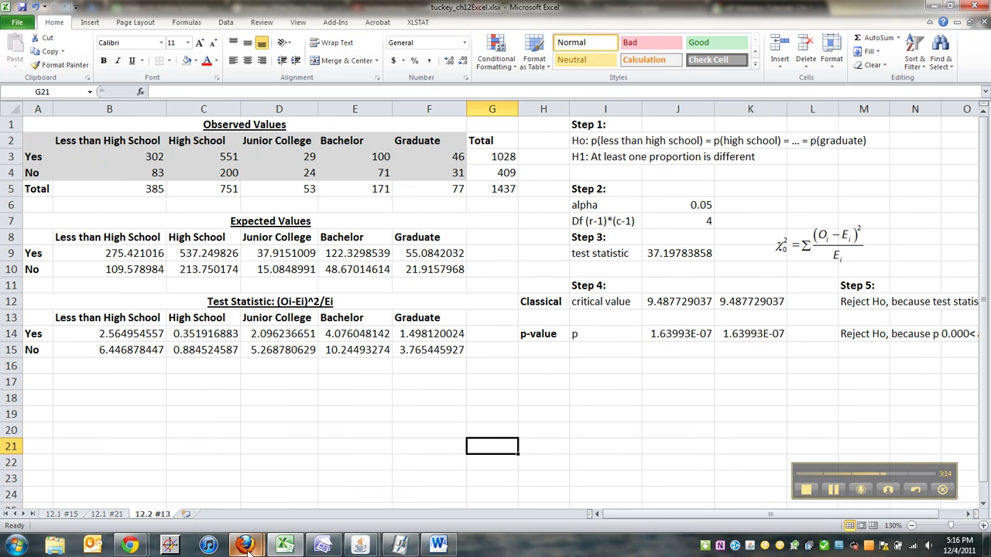
pyautogui.moveTo(133, 547)
pyautogui.click(205, 469)
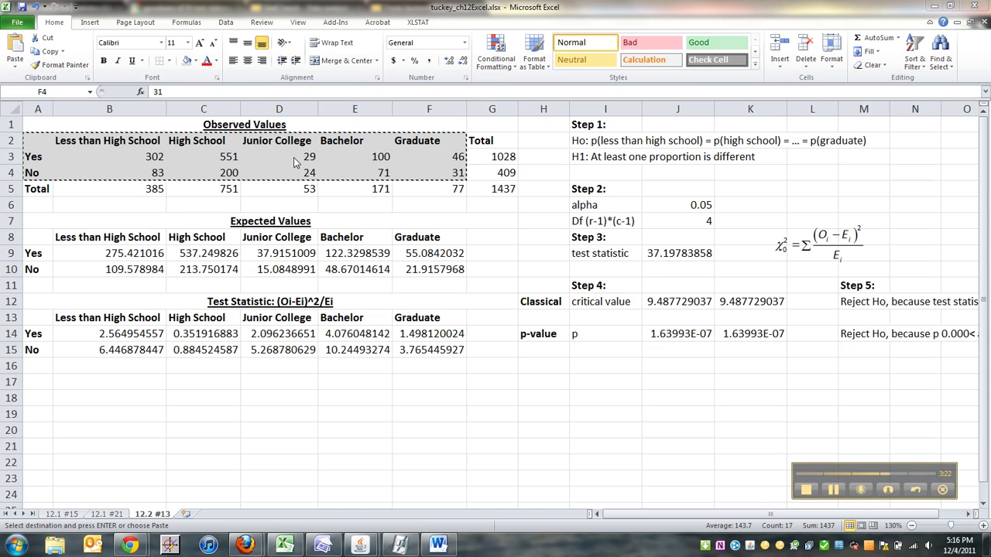
pyautogui.click(403, 165)
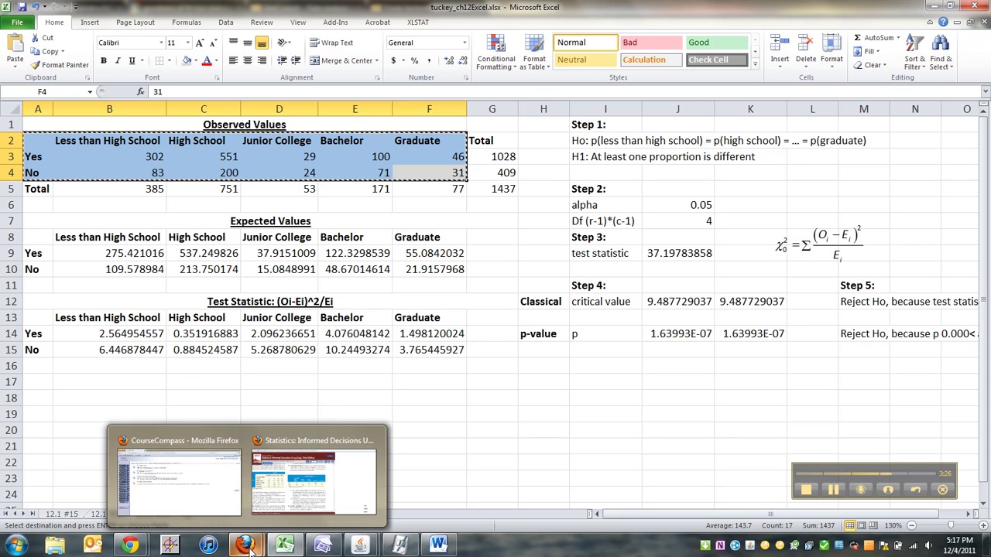
pyautogui.click(194, 476)
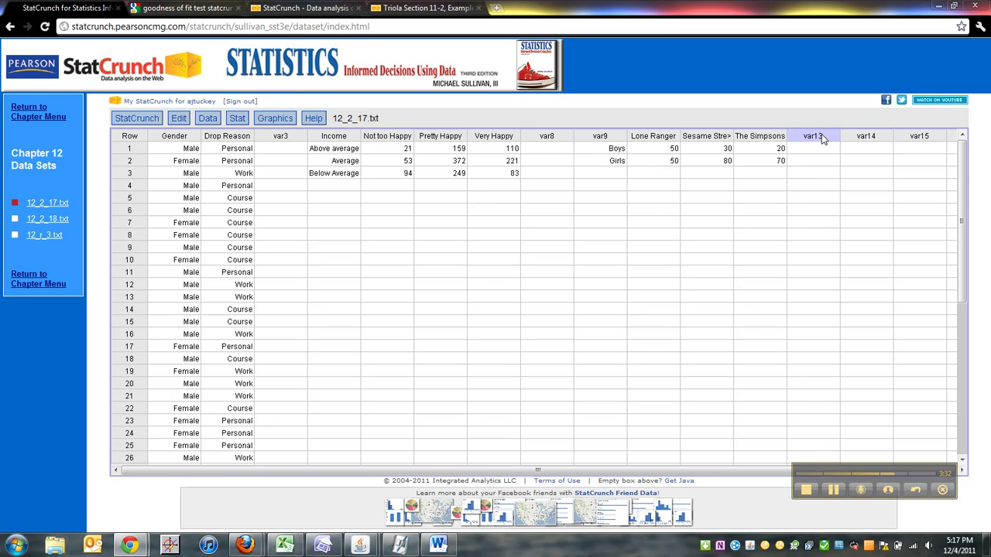
pyautogui.hscroll(3, 823, 139)
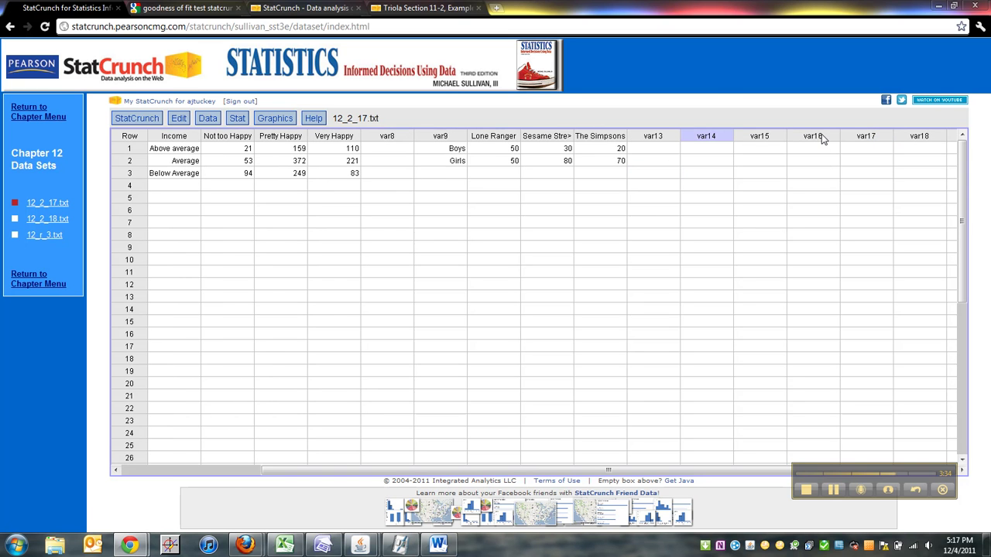
pyautogui.hotkey('ctrl', 'v')
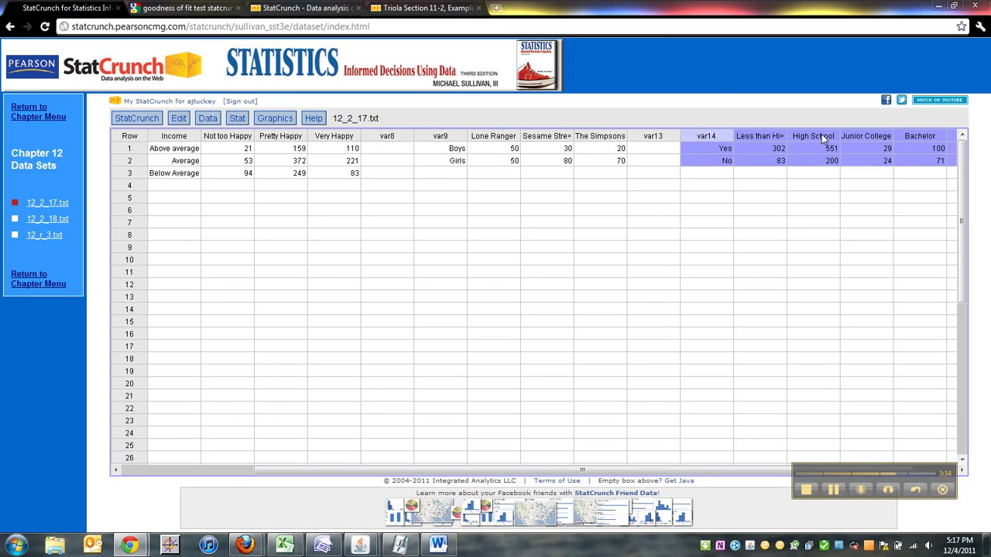
# Step: Rename the var14 column holding the Yes and No labels as yes/no
pyautogui.click(705, 147)
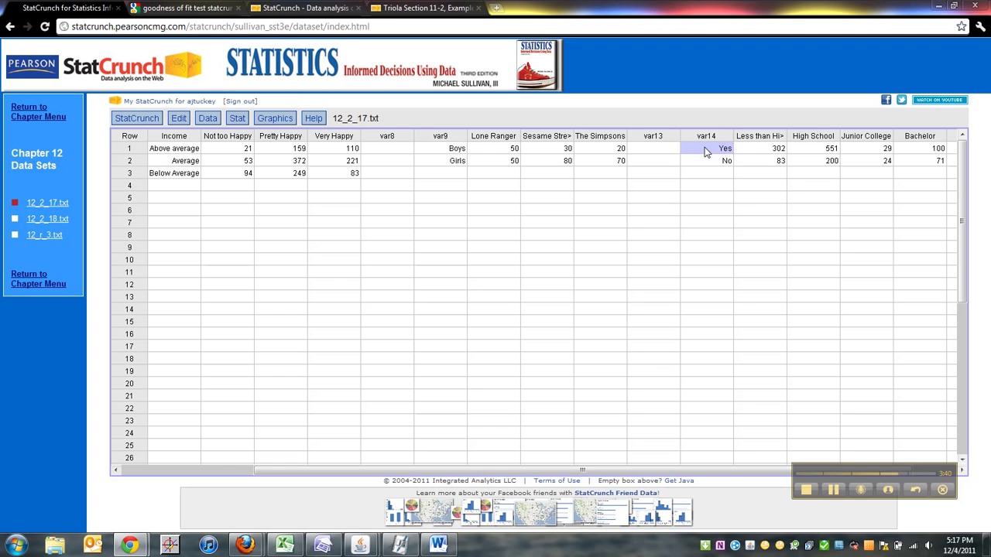
pyautogui.write('e')
pyautogui.press('BackSpace')
pyautogui.press('BackSpace')
pyautogui.press('BackSpace')
pyautogui.press('Return')
# Step: Set up a contingency table with summary using the Less than High School through Graduate columns, with row labels in yes/no
pyautogui.moveTo(663, 472); pyautogui.dragTo(785, 470)
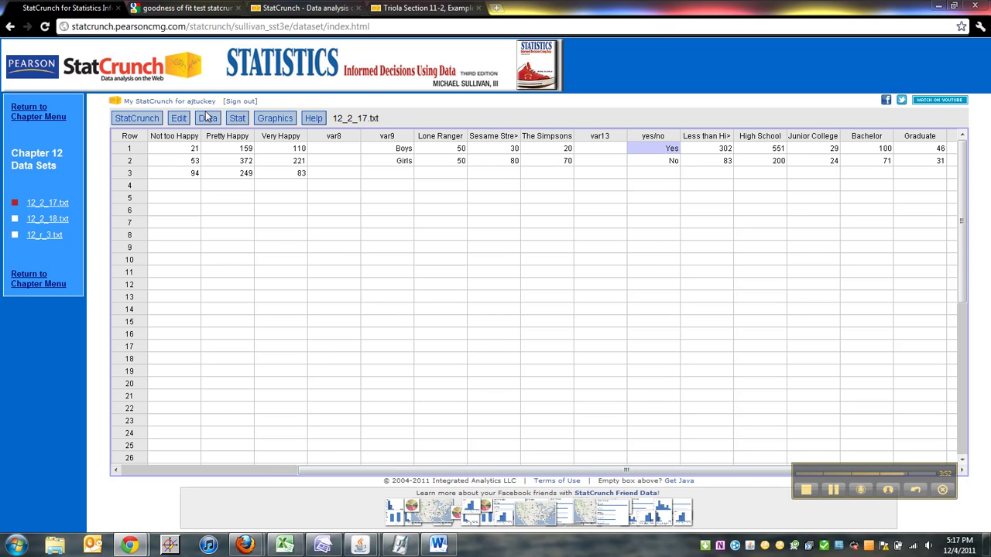
pyautogui.click(237, 121)
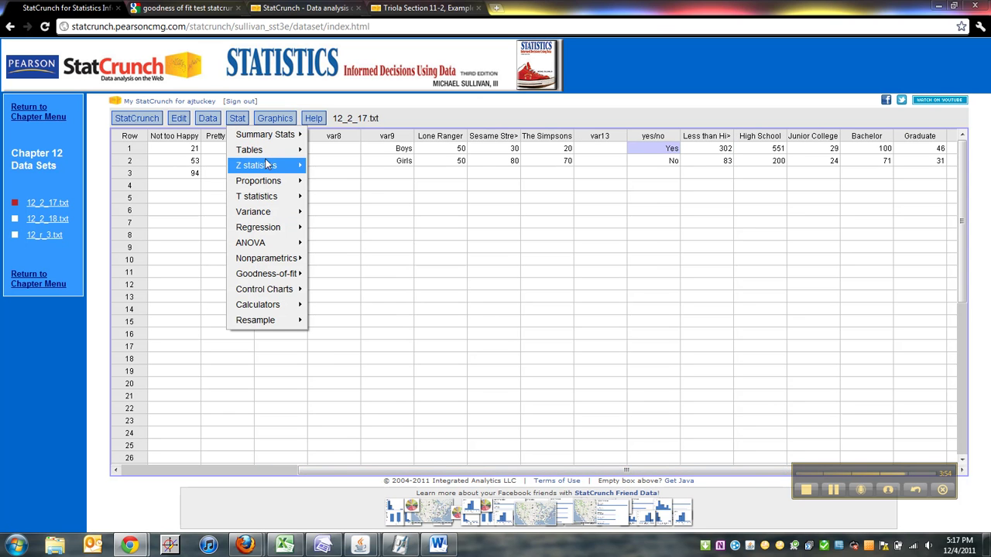
pyautogui.moveTo(278, 151)
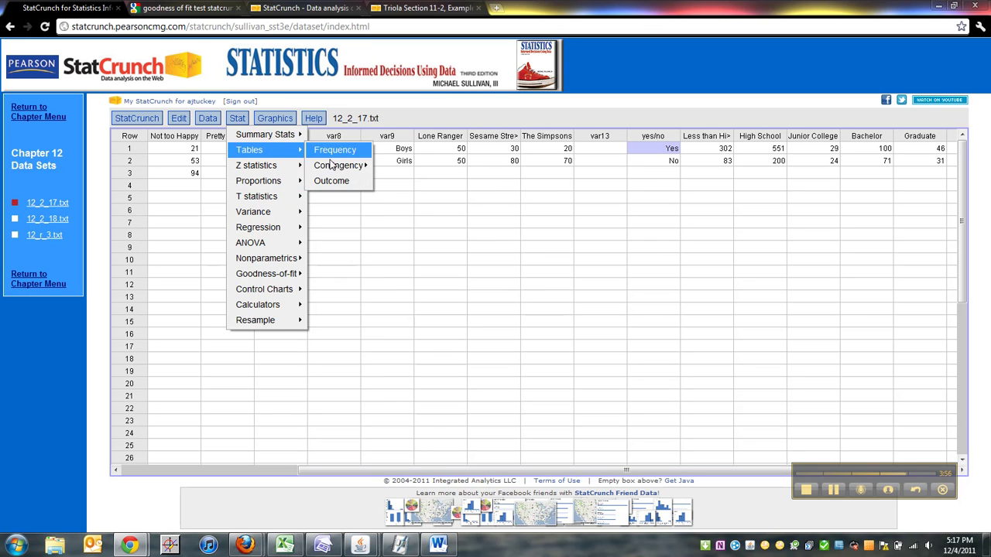
pyautogui.moveTo(337, 166)
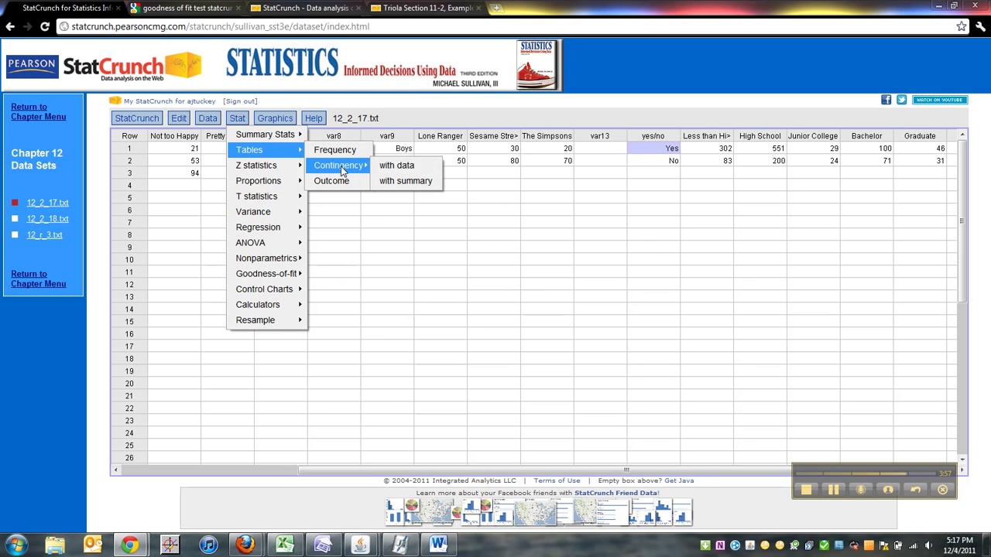
pyautogui.click(426, 183)
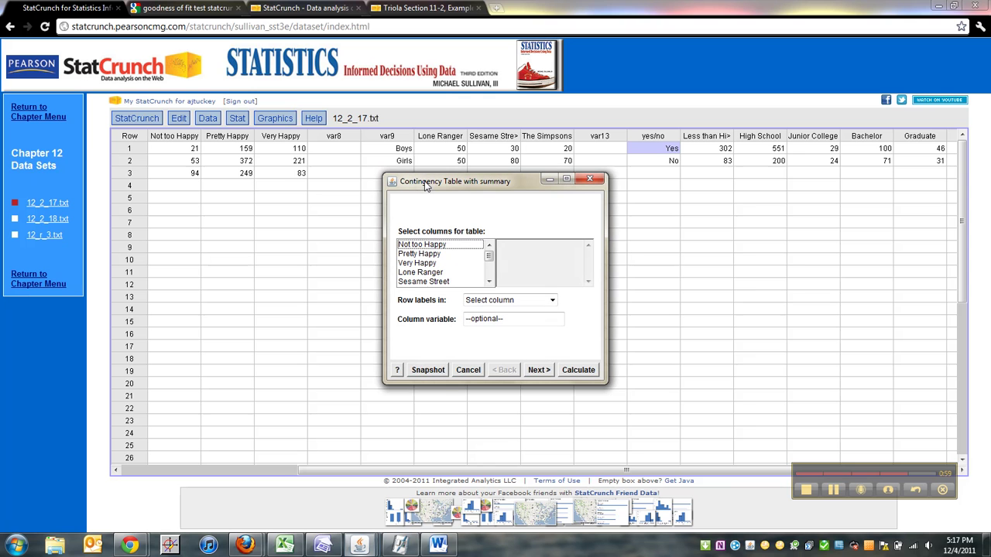
pyautogui.scroll(-2, 489, 276)
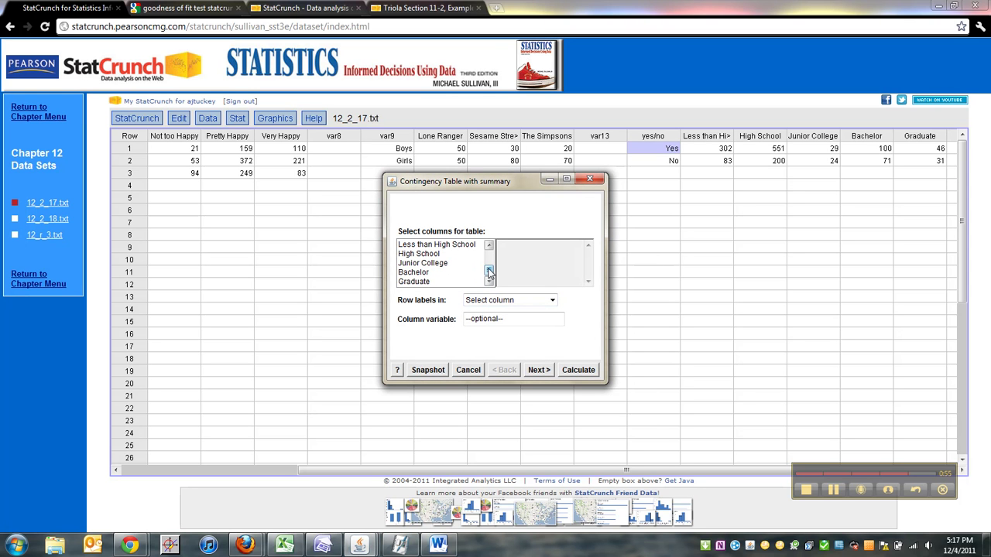
pyautogui.click(454, 246)
pyautogui.keyDown('ctrl'); pyautogui.click(431, 256); pyautogui.keyUp('ctrl')
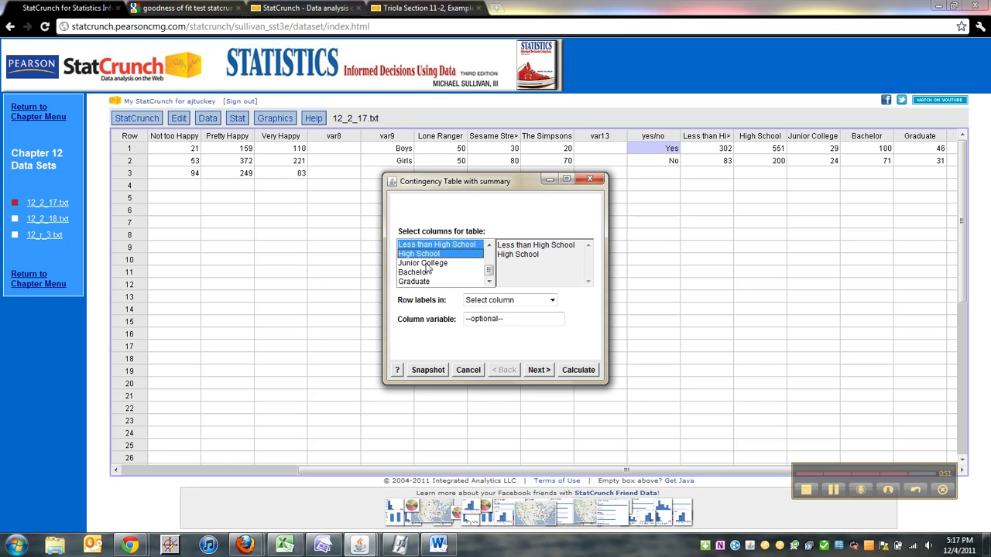
pyautogui.keyDown('ctrl'); pyautogui.click(429, 264); pyautogui.keyUp('ctrl')
pyautogui.keyDown('ctrl'); pyautogui.click(422, 274); pyautogui.keyUp('ctrl')
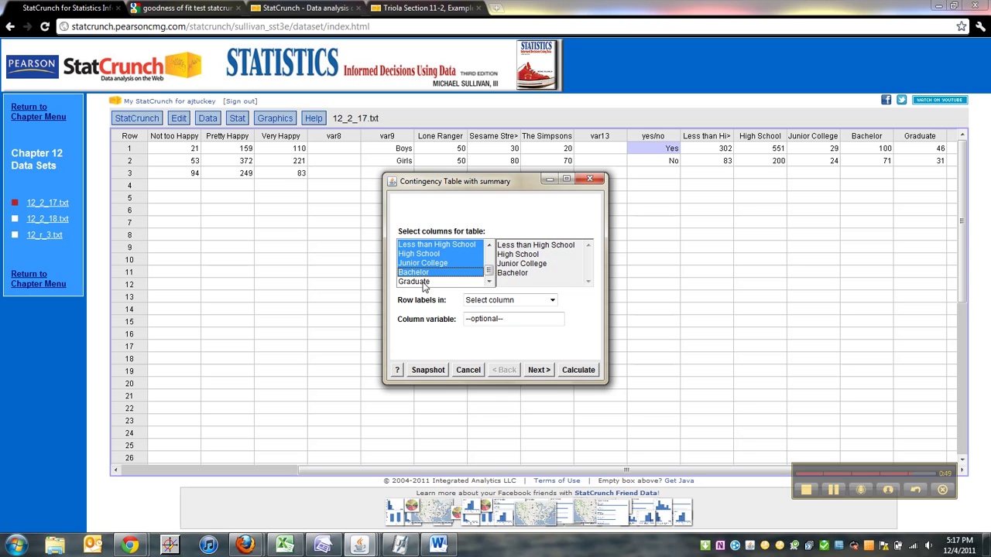
pyautogui.keyDown('ctrl'); pyautogui.click(424, 282); pyautogui.keyUp('ctrl')
pyautogui.click(552, 301)
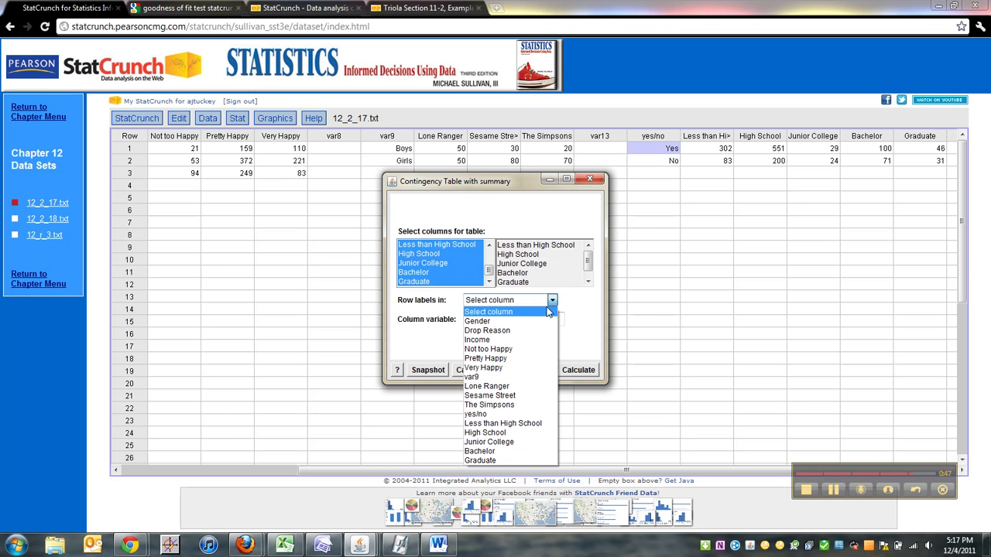
pyautogui.click(514, 415)
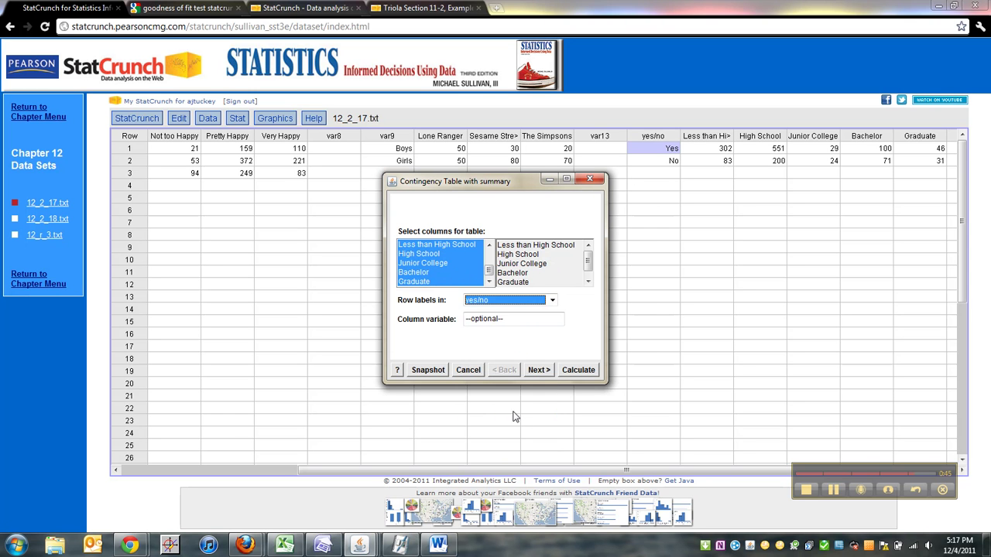
# Step: Include the expected count in the contingency table output and calculate it with the Chi-Square independence test
pyautogui.click(540, 371)
pyautogui.click(451, 286)
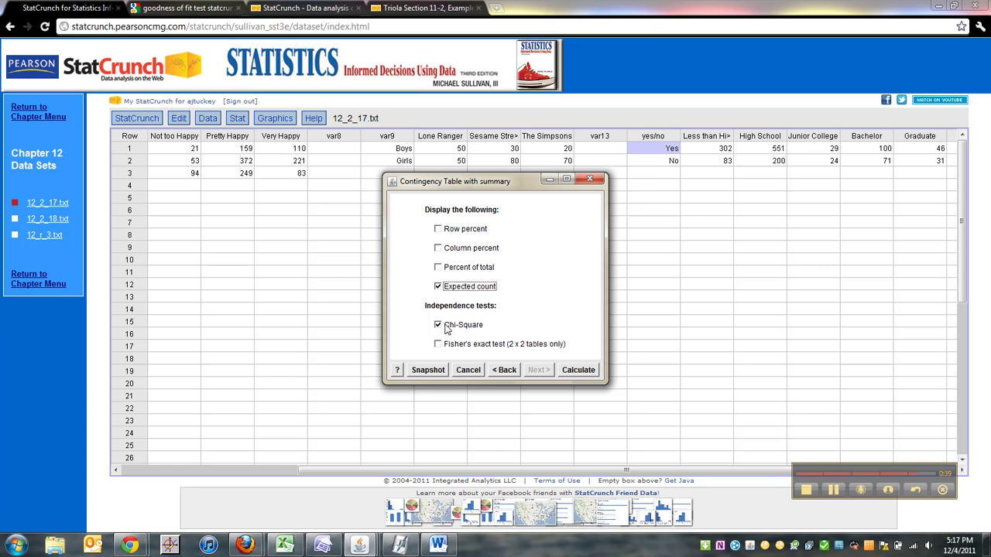
pyautogui.click(579, 371)
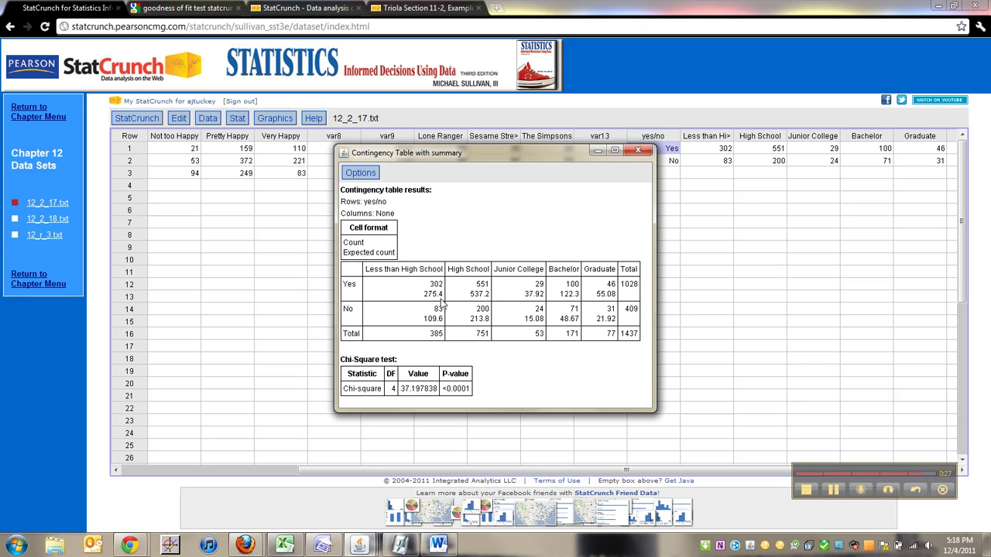
# Step: Copy the contingency table results and paste them into the Excel 12.2 #13 worksheet starting at A17
pyautogui.click(370, 175)
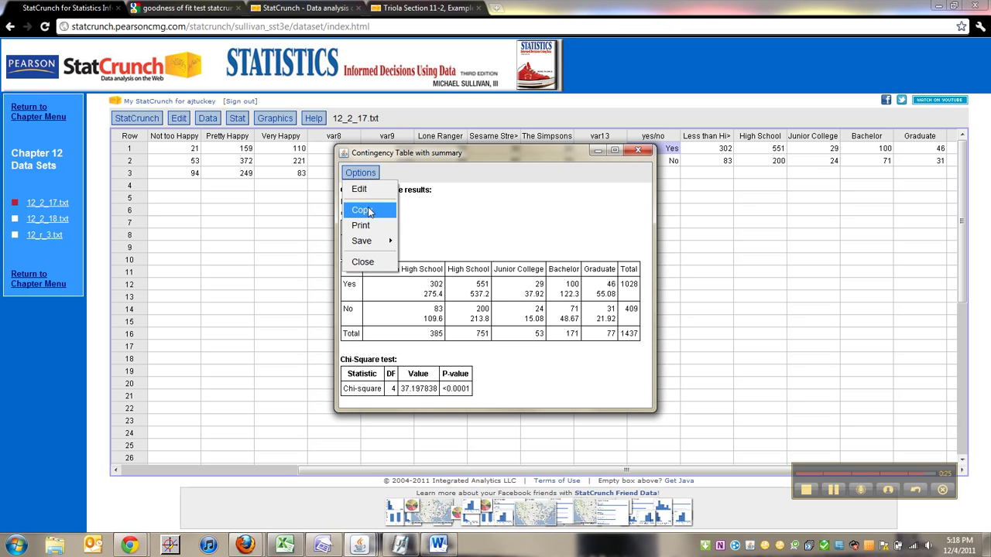
pyautogui.click(365, 209)
pyautogui.click(834, 492)
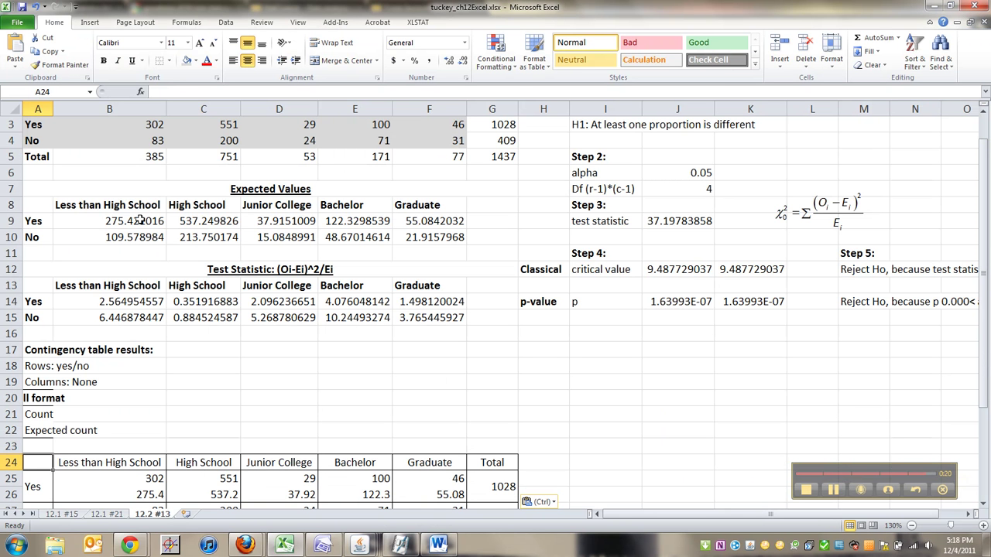
# Step: Compare the expected value in B9 with the pasted expected counts, and examine the pasted chi-square value in C34 and its p-value
pyautogui.click(138, 218)
pyautogui.scroll(-5, 240, 294)
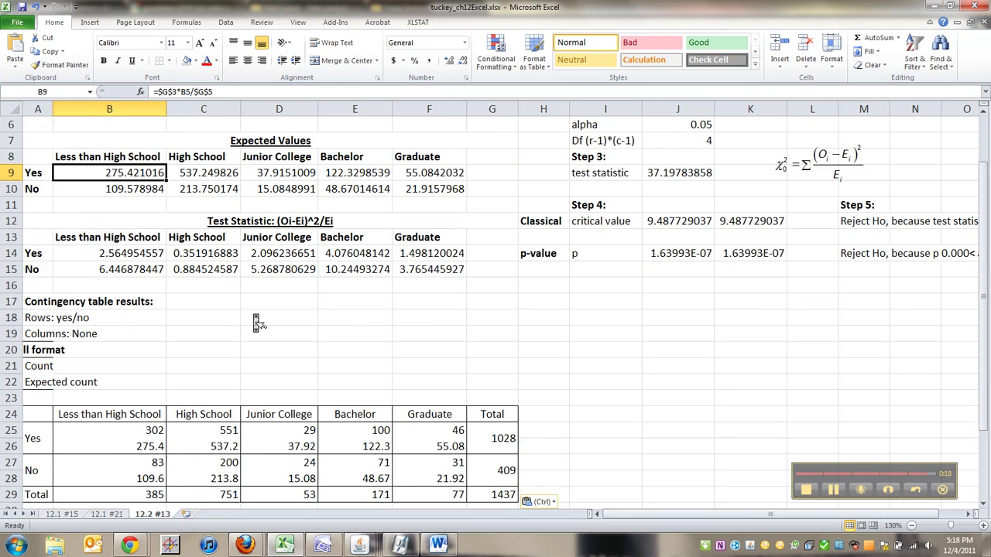
pyautogui.moveTo(209, 381); pyautogui.dragTo(277, 382)
pyautogui.click(274, 382)
pyautogui.click(207, 379)
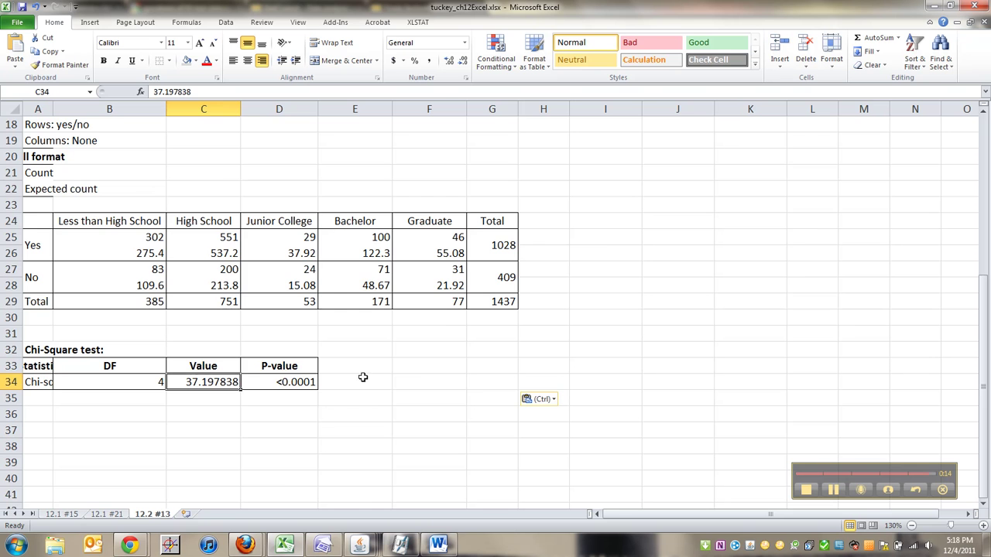
pyautogui.scroll(6, 419, 384)
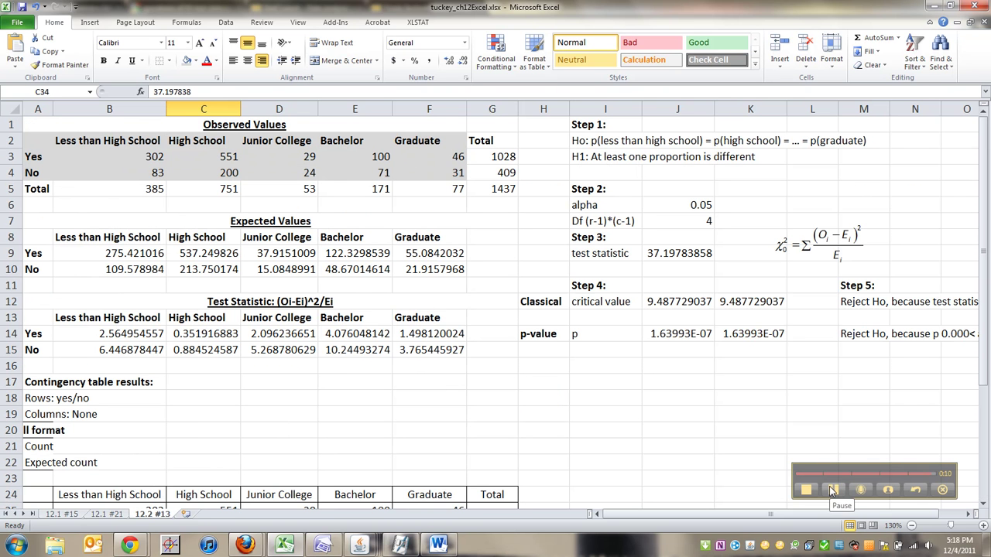
# Step: View the Step 6 conclusion text in I16 through I20
pyautogui.click(834, 489)
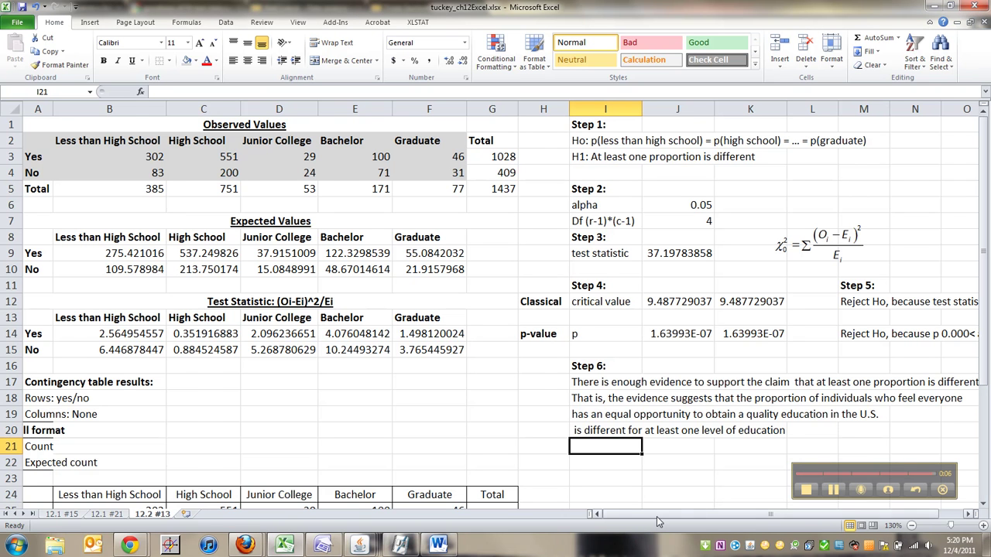
pyautogui.moveTo(656, 516); pyautogui.dragTo(715, 516)
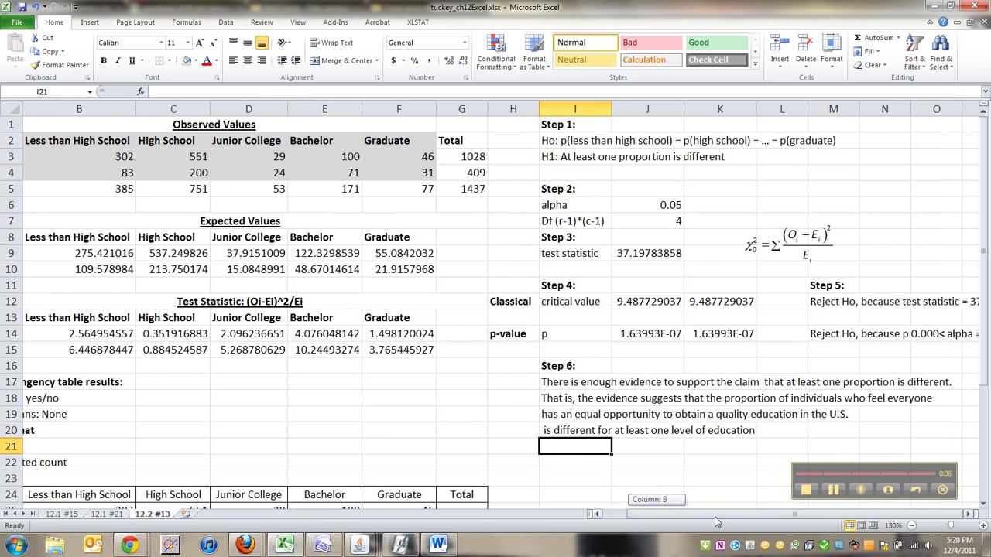
pyautogui.click(557, 407)
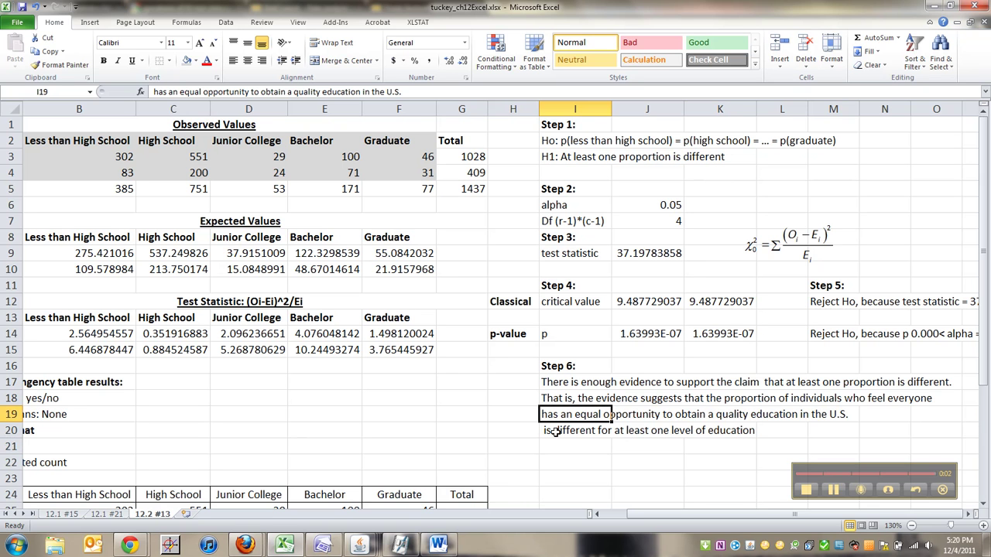